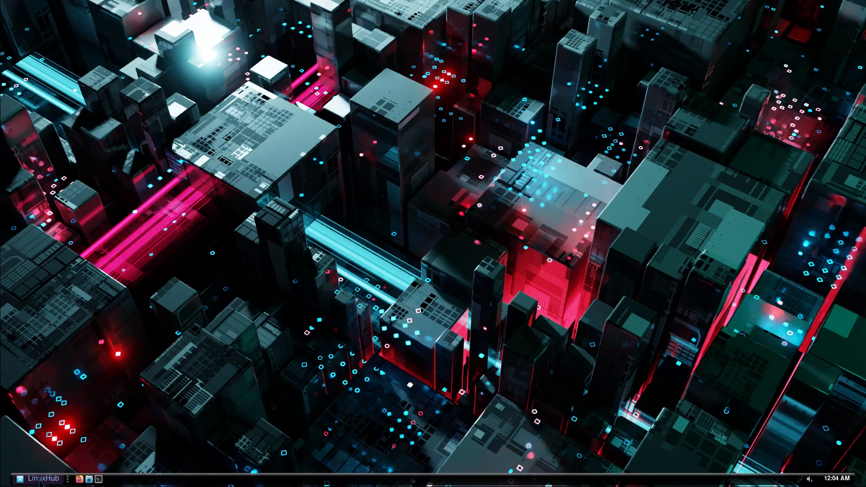
Open the LinuxHub Control Center, launch the customized Arch respin builder and continue past its introduction.
left_click(39, 478)
left_click(143, 242)
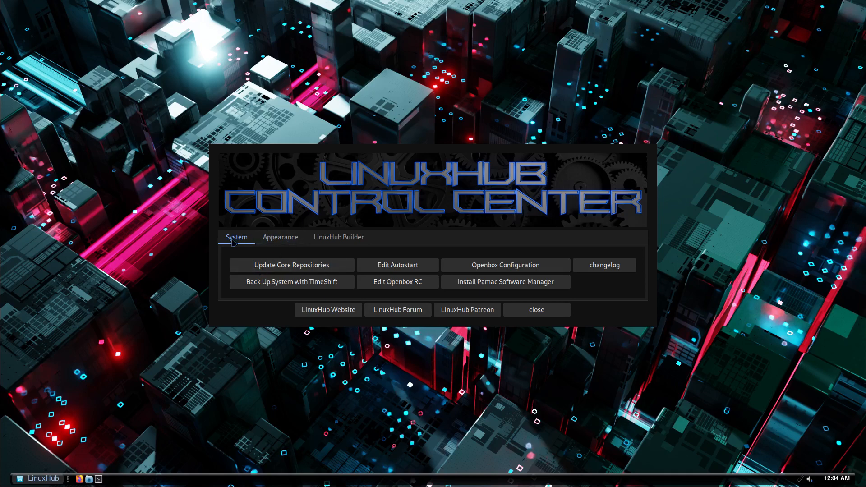
left_click(280, 238)
left_click(338, 238)
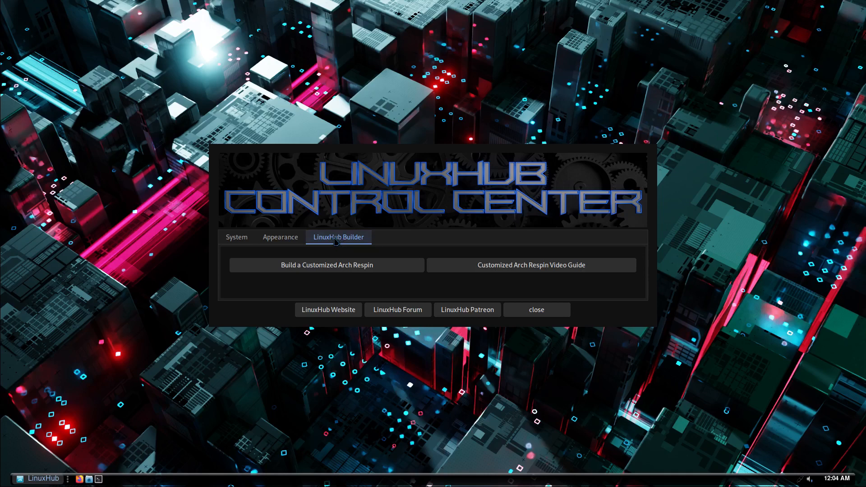
left_click(323, 269)
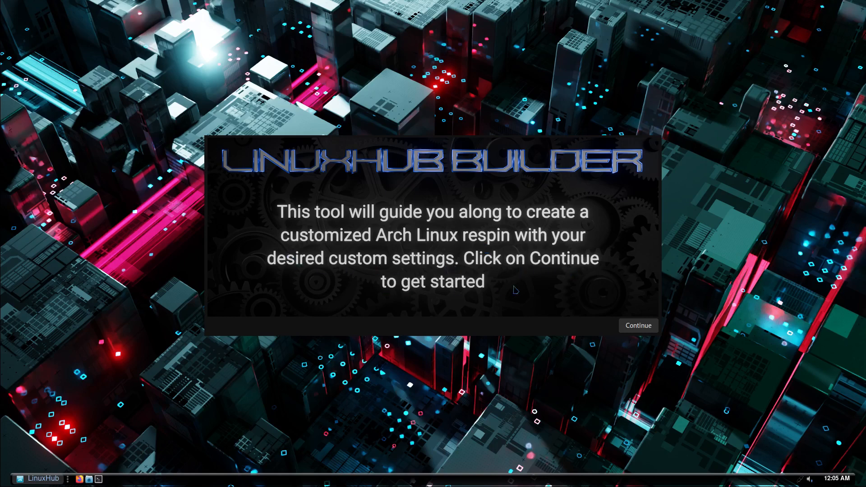
left_click(635, 326)
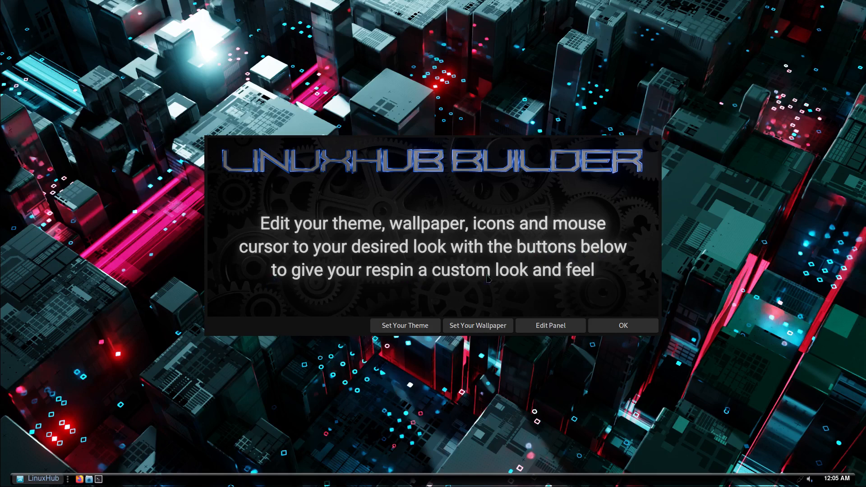
Open the builder's theme settings and choose Arc-Dark as the widget style.
left_click(399, 326)
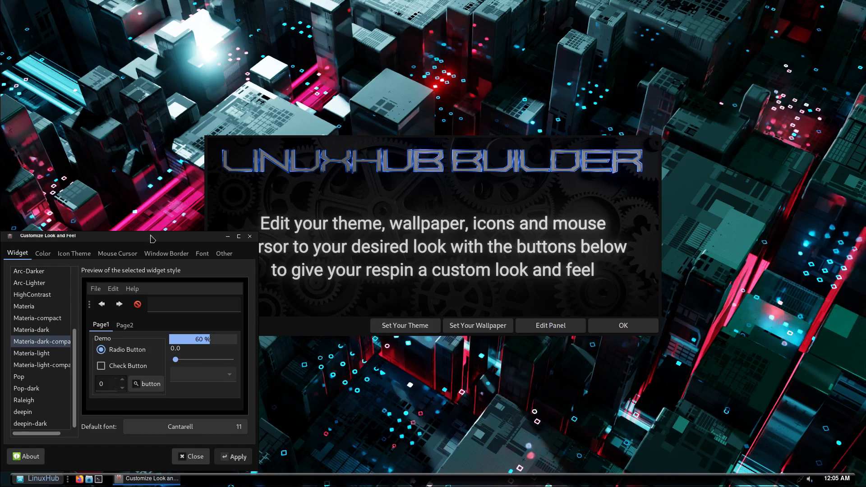
left_click_drag(151, 238, 442, 146)
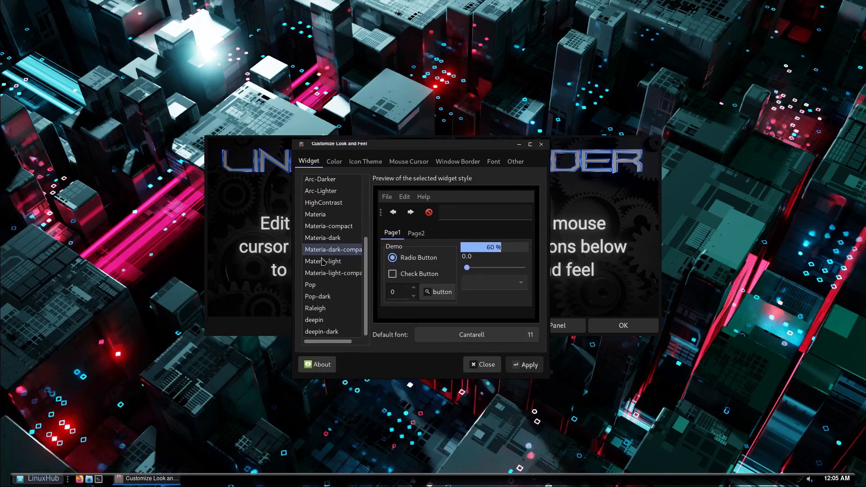
left_click(327, 297)
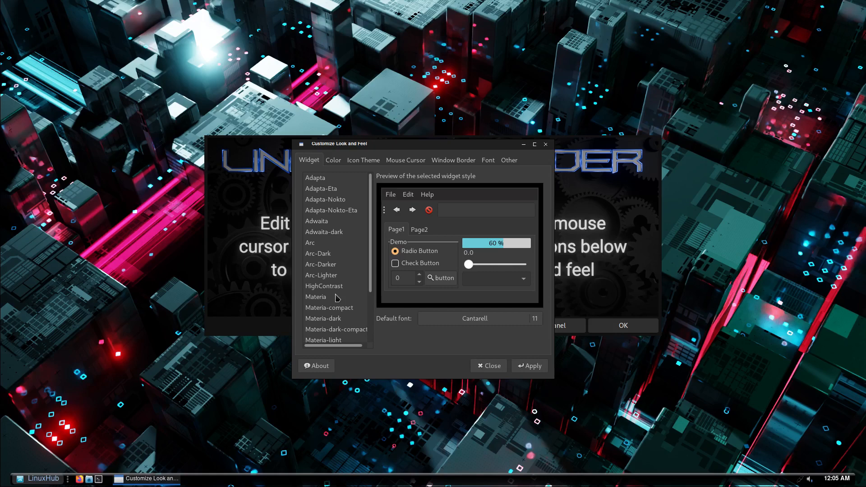
left_click(324, 255)
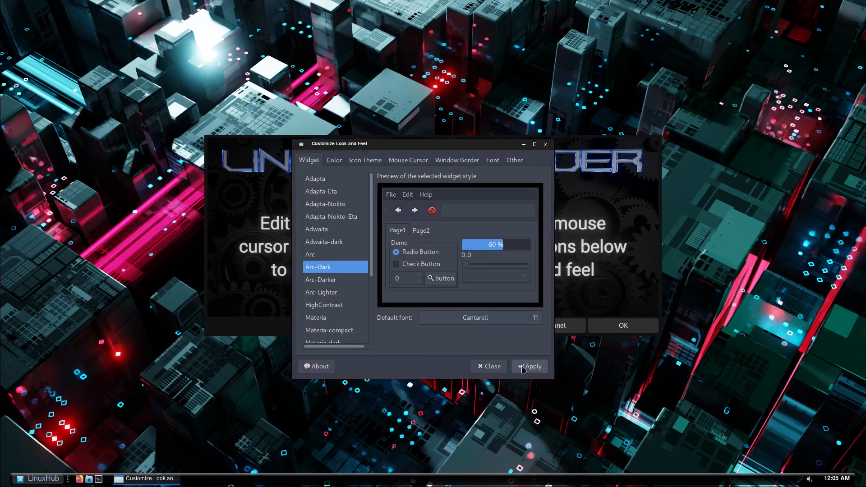
Choose the Obsidian-Indigo icon theme and the bloom-dark mouse cursor theme.
left_click(364, 163)
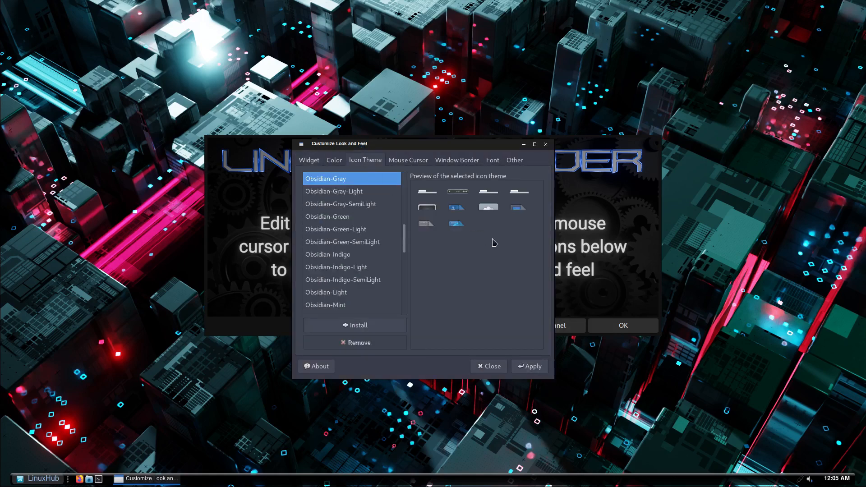
left_click(342, 195)
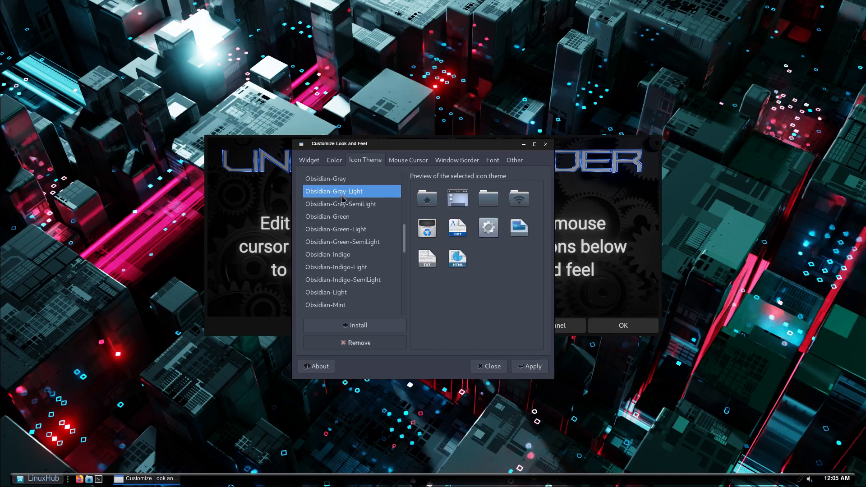
left_click(326, 181)
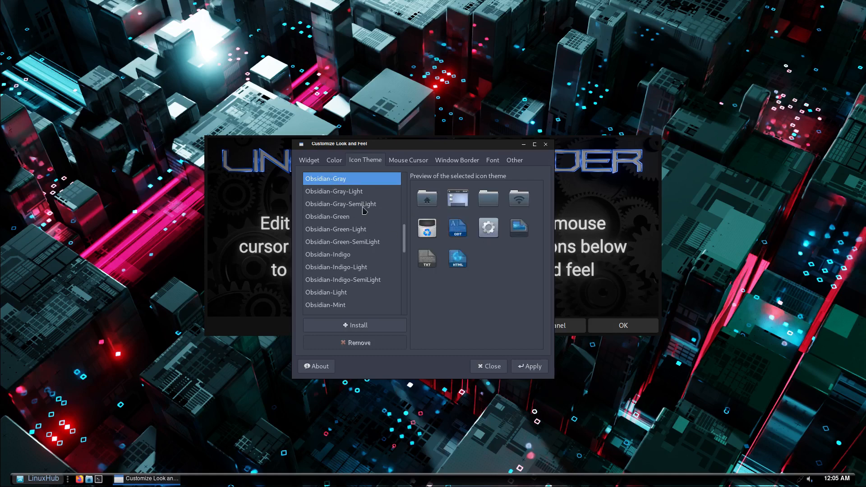
left_click(330, 255)
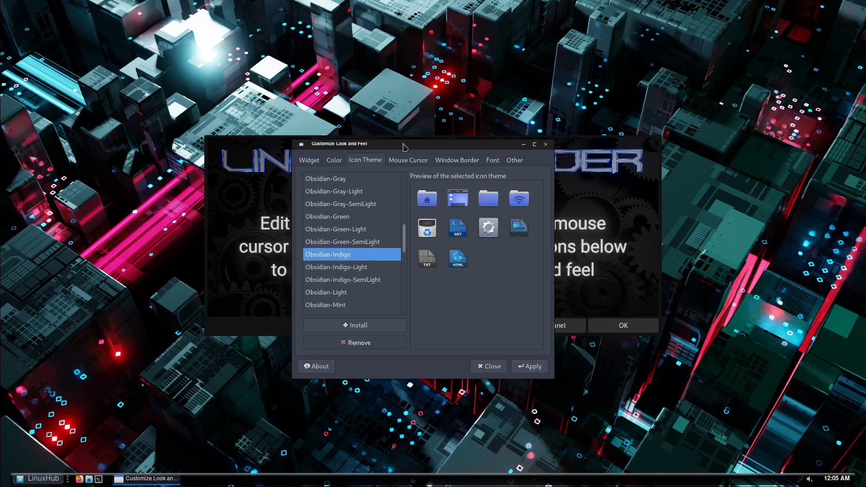
left_click(404, 162)
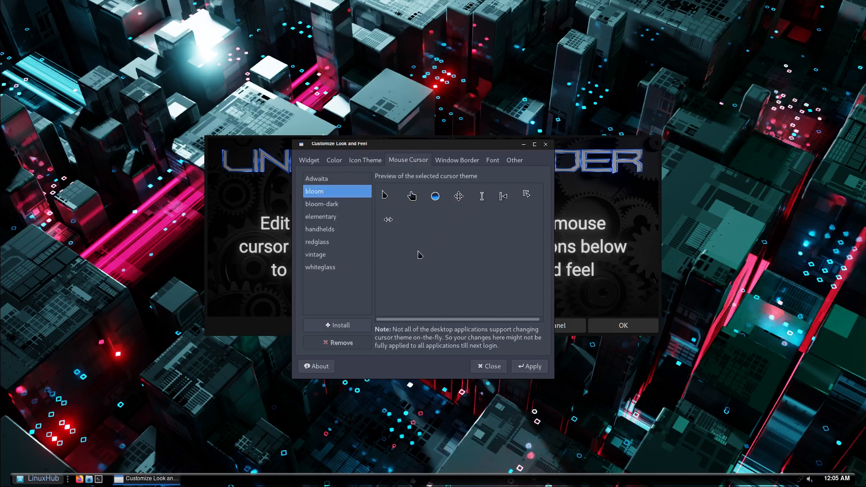
left_click(319, 207)
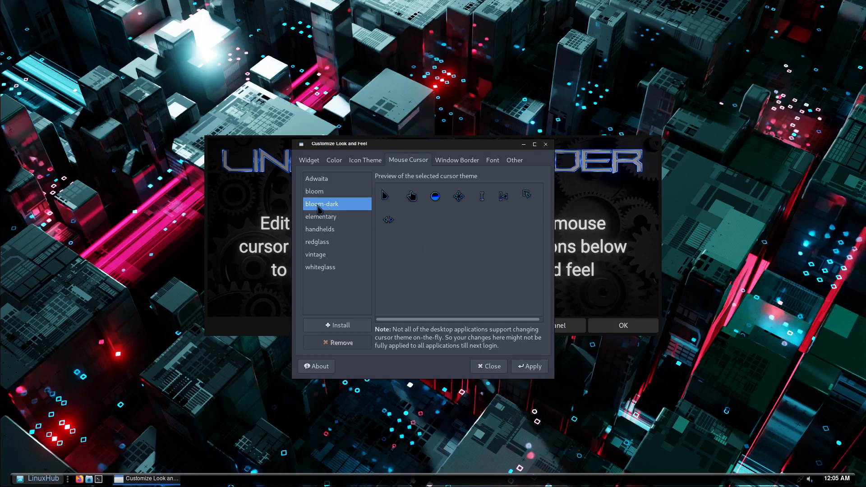
Preview the window border themes, choose Kaunas, then apply the look and feel settings and close them.
left_click(454, 163)
left_click(328, 242)
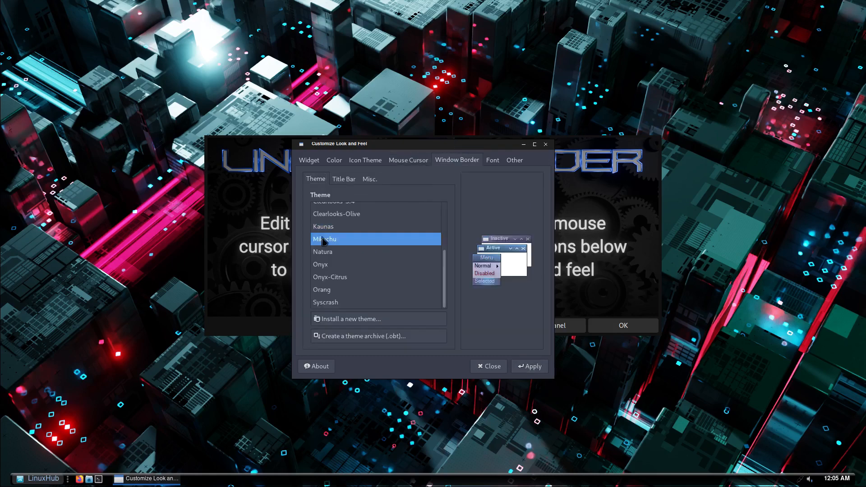
left_click(325, 252)
scroll(367, 265, "down", 4)
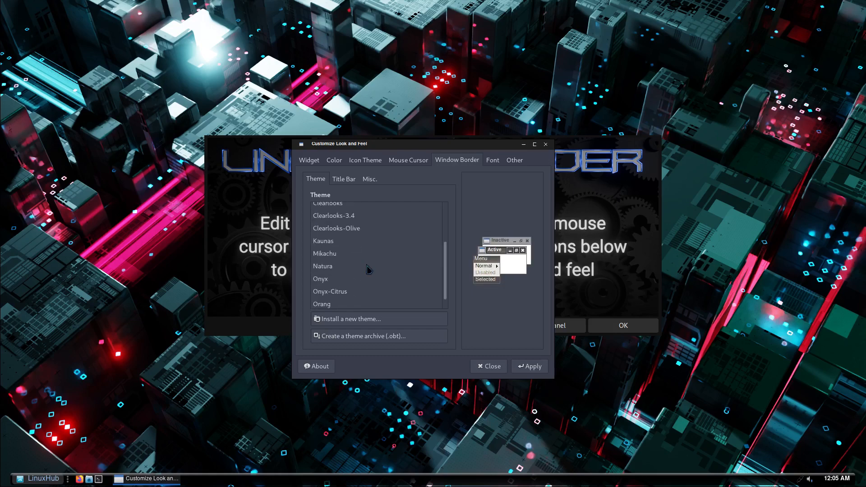
left_click(327, 254)
left_click(329, 242)
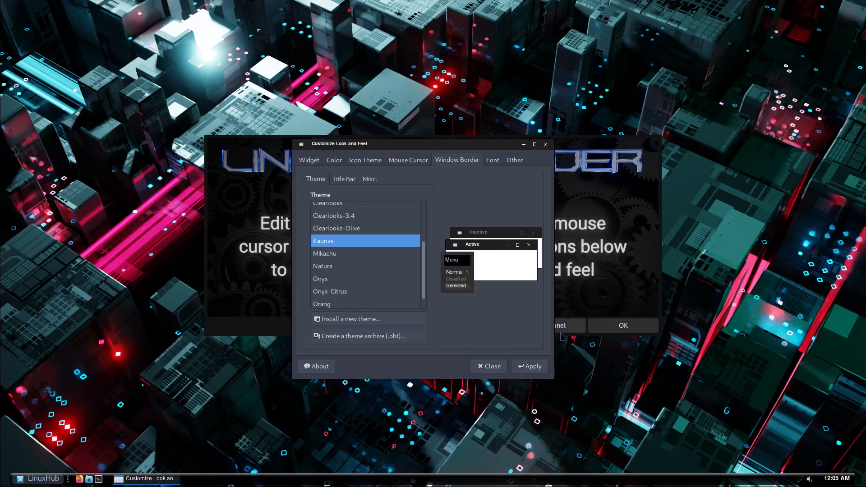
left_click(532, 365)
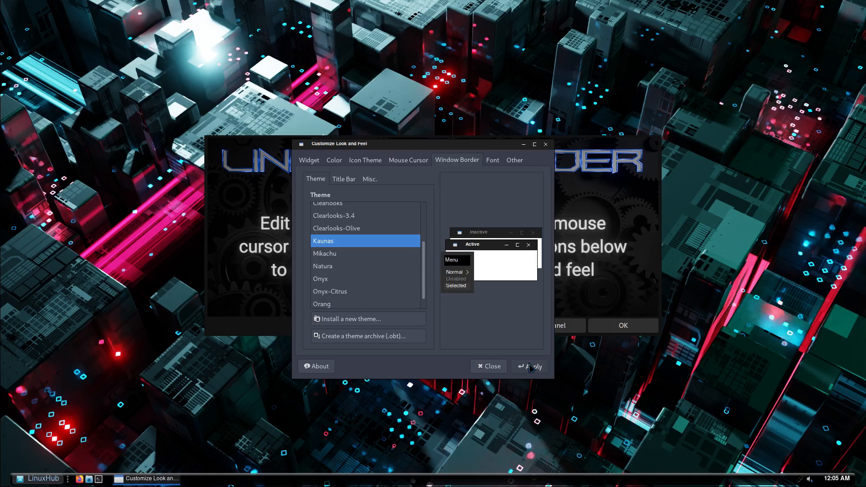
left_click(489, 366)
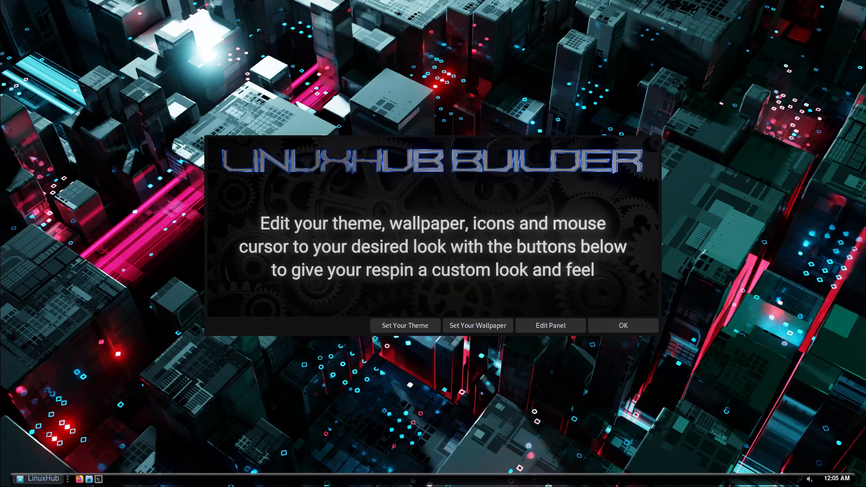
Preview several wallpapers, apply the red eye image a3q6Ho.jpg as the desktop background and close the wallpaper chooser.
left_click(490, 330)
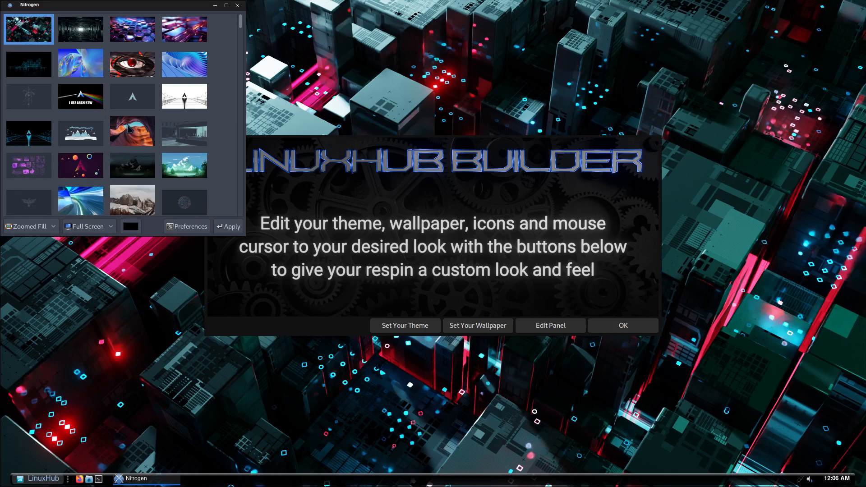
left_click(79, 30)
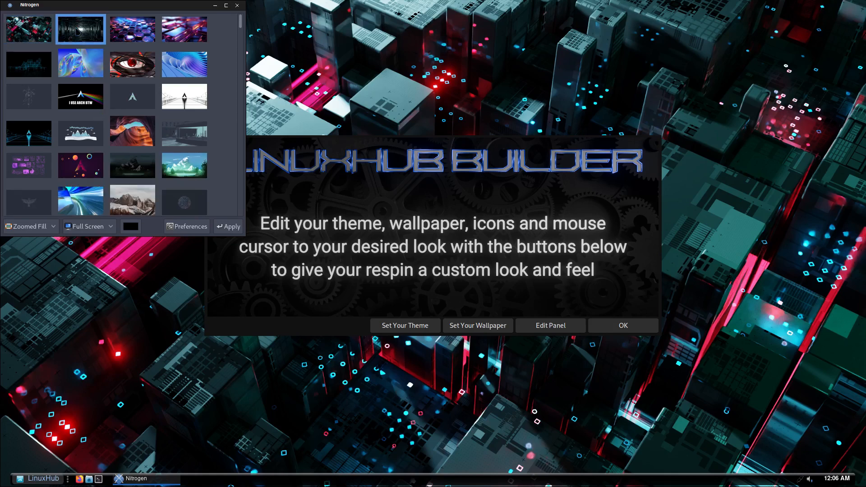
left_click(126, 31)
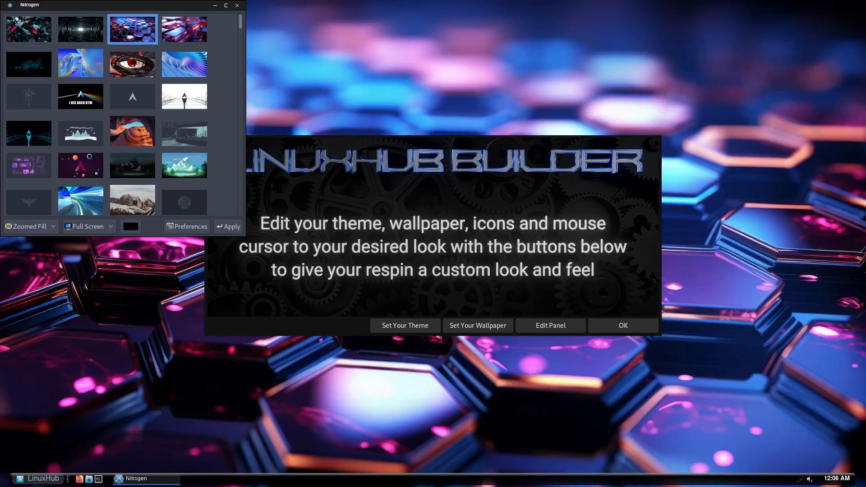
left_click(193, 31)
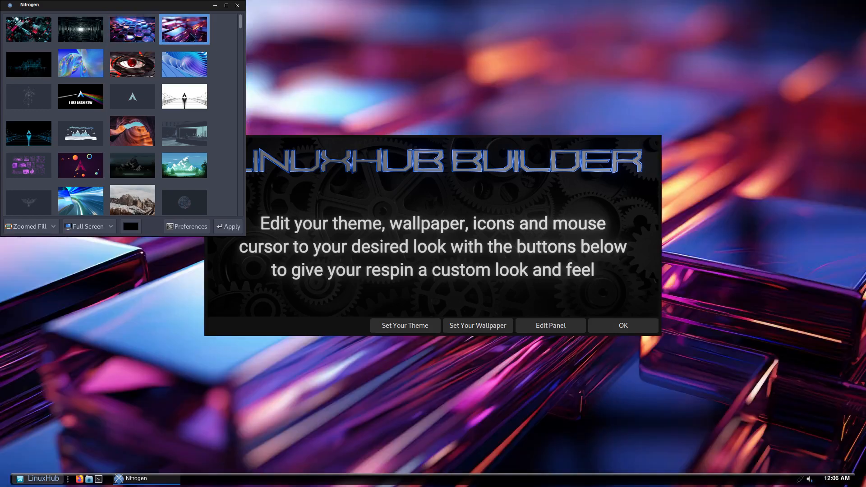
left_click(186, 65)
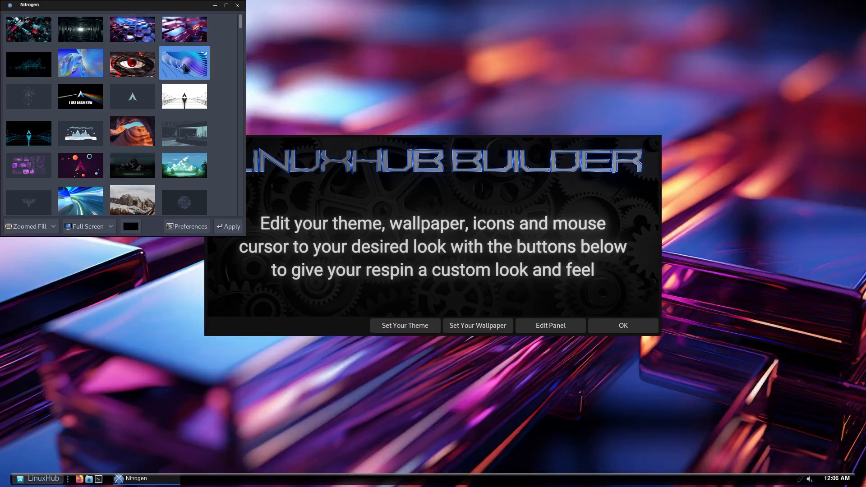
left_click(138, 64)
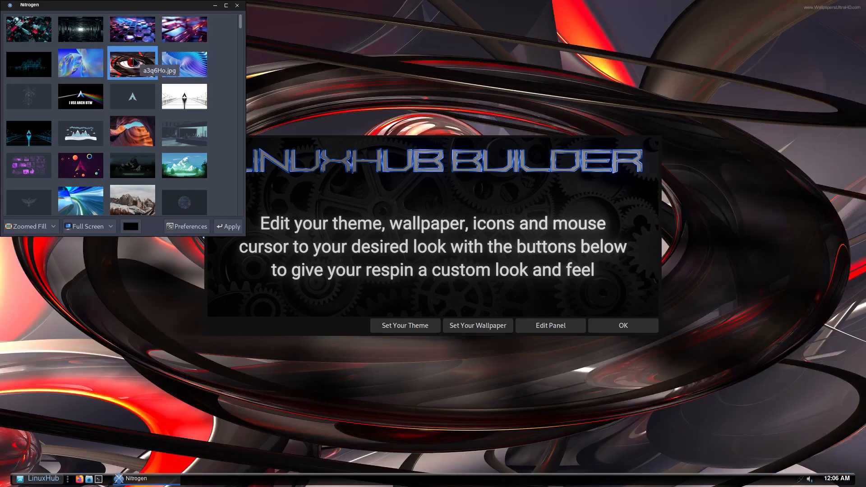
left_click(230, 227)
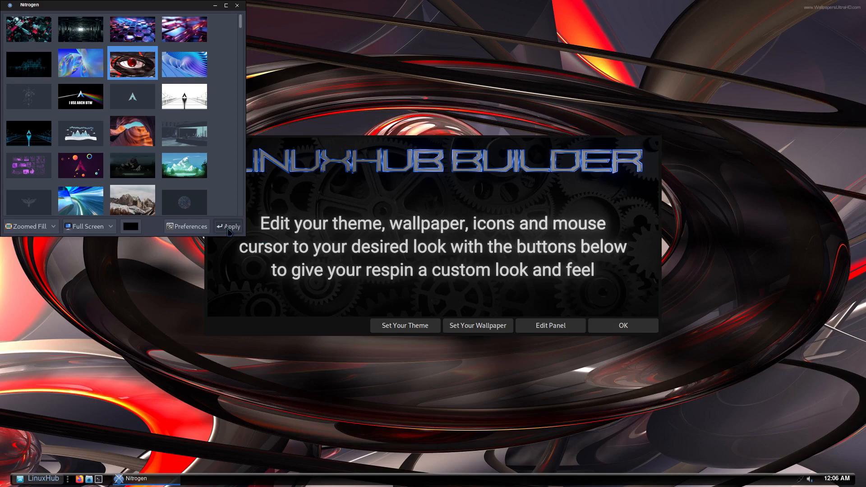
left_click(237, 5)
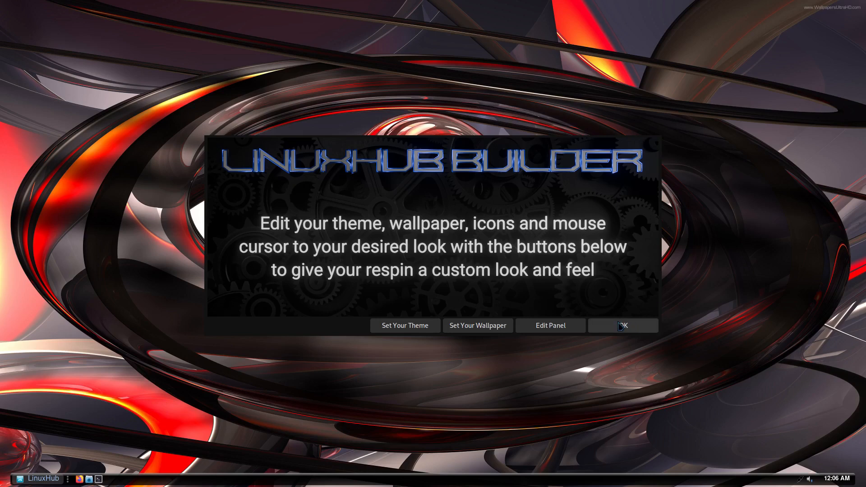
Review the available Tint2 panel themes, close the list and proceed to the builder's distro name prompt.
left_click(551, 327)
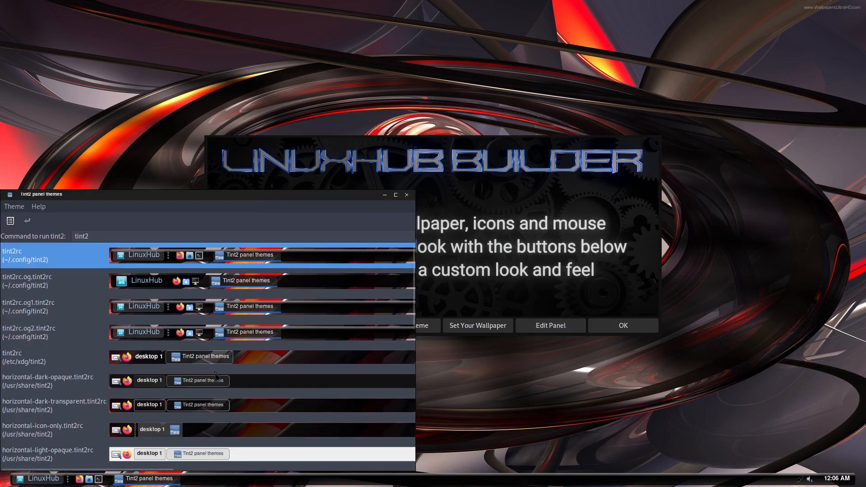
left_click(407, 195)
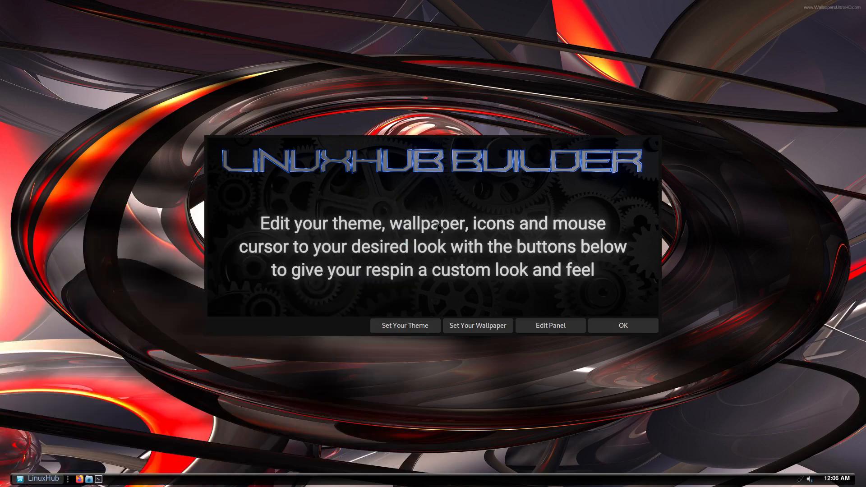
left_click(625, 326)
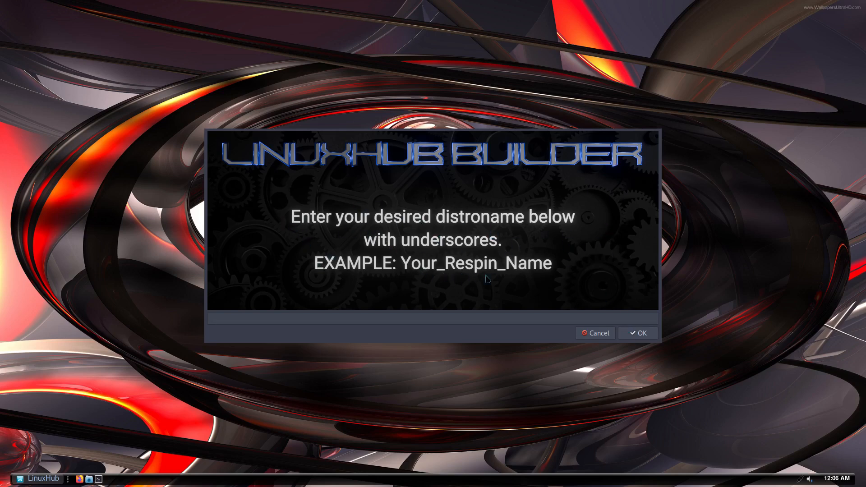
Enter a distro name beginning with test_v and set the Grub menu entry to Test v1.
left_click(240, 319)
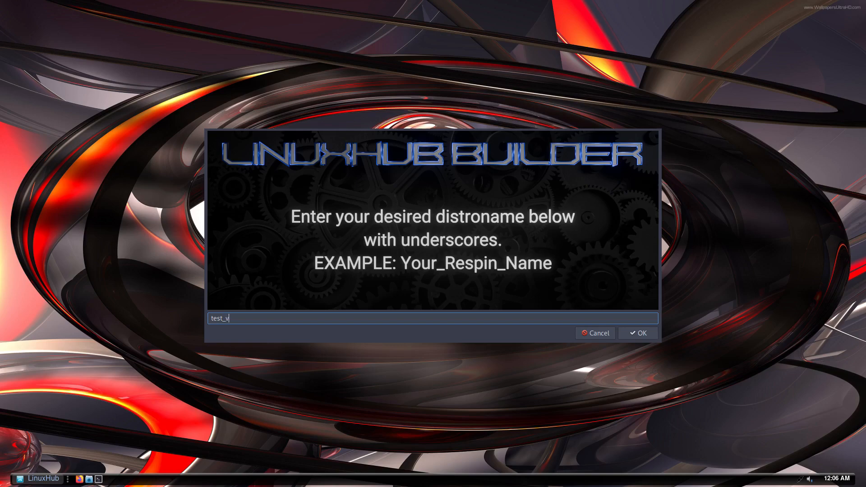
left_click(638, 333)
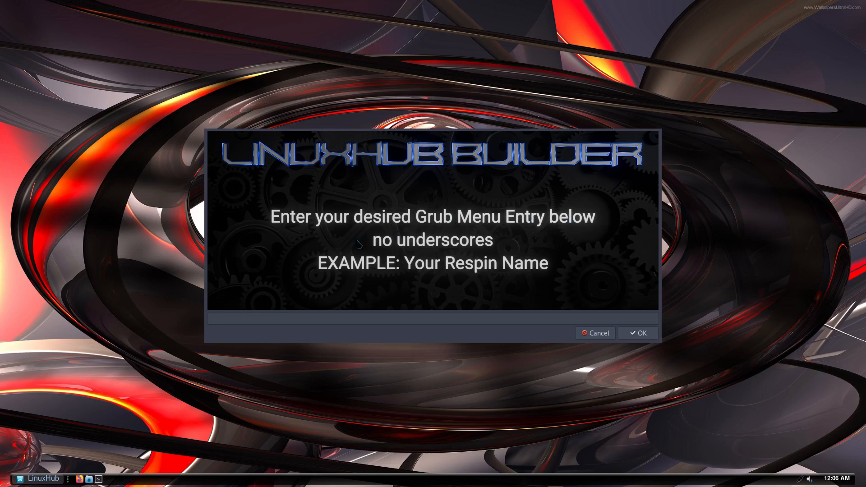
left_click(264, 318)
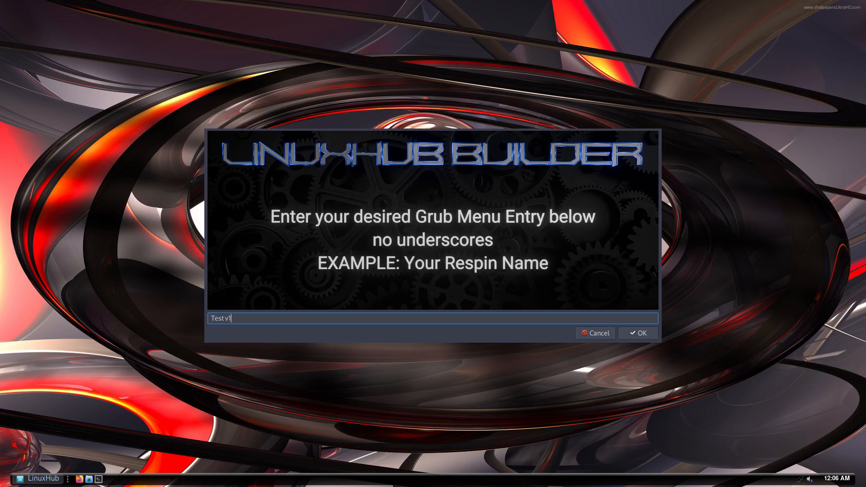
left_click(638, 334)
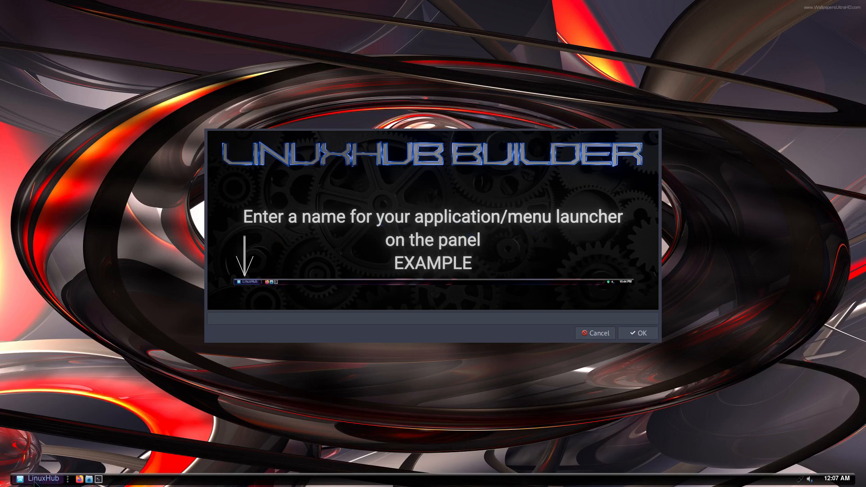
Set the panel's menu launcher name to TEST and the respin's hostname to test.
left_click(237, 317)
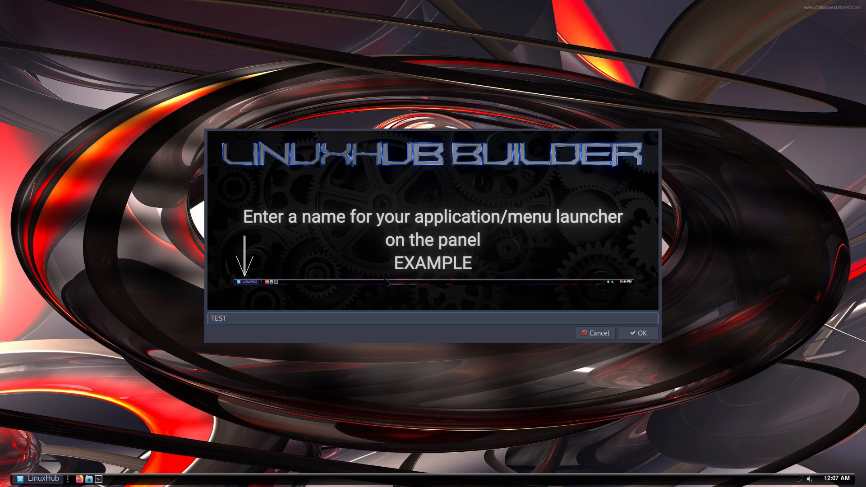
left_click(644, 334)
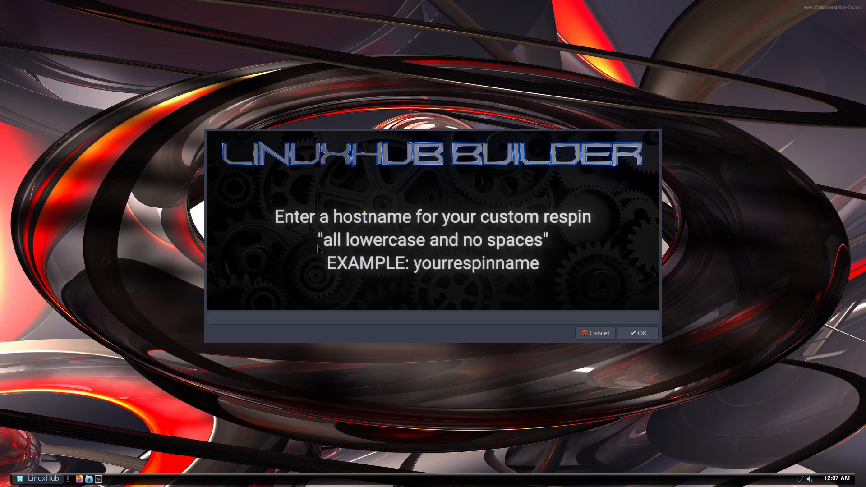
left_click(279, 320)
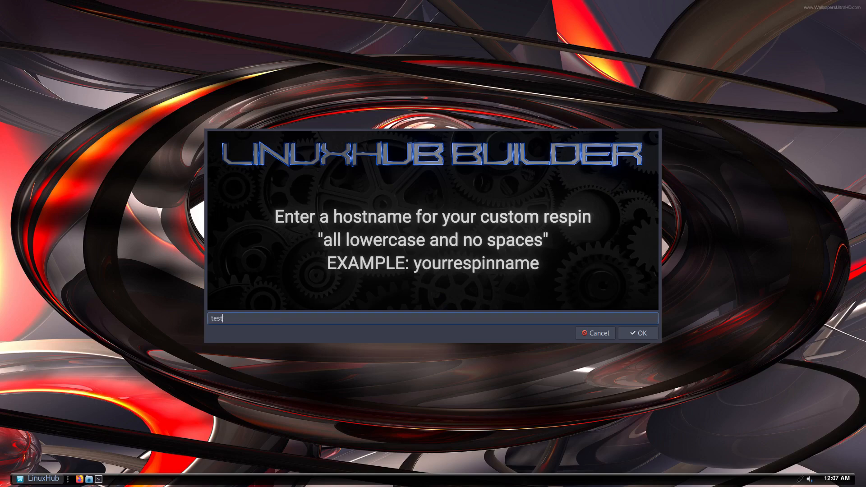
left_click(638, 333)
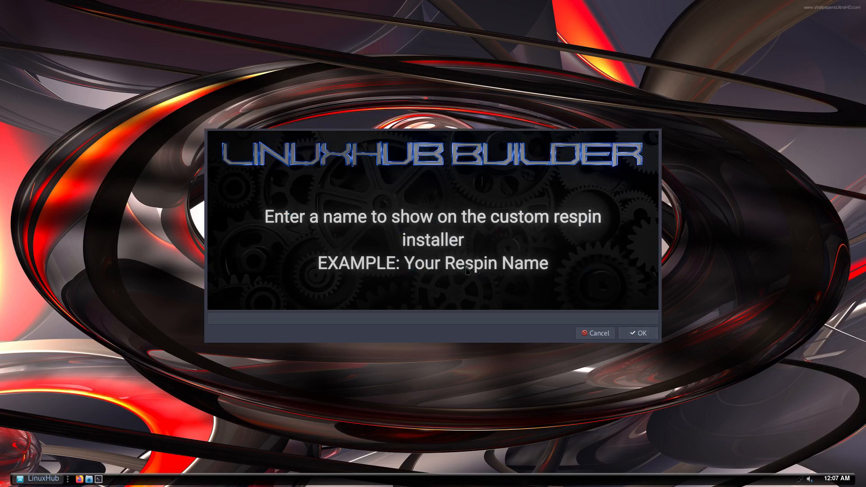
Set the name shown on the custom respin installer to Test v1.
left_click(276, 318)
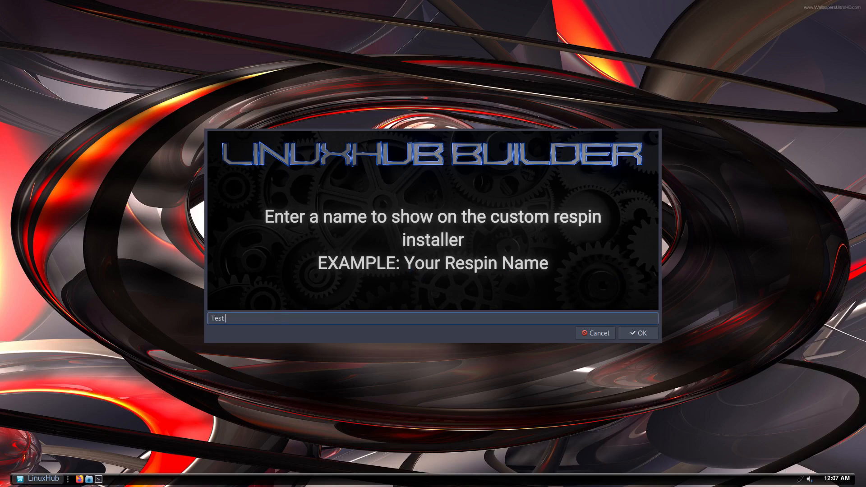
type("Test v1")
left_click(644, 335)
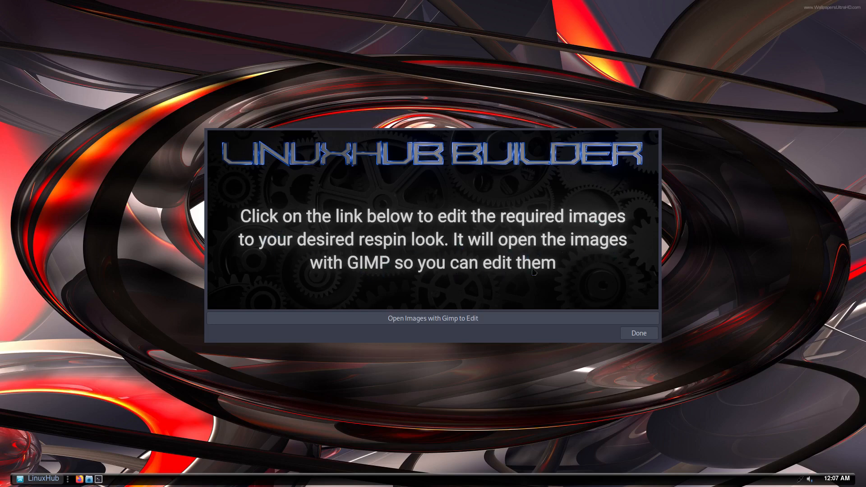
Open the required respin images in GIMP, look over the welcome image and bring up the splash image.
left_click(436, 318)
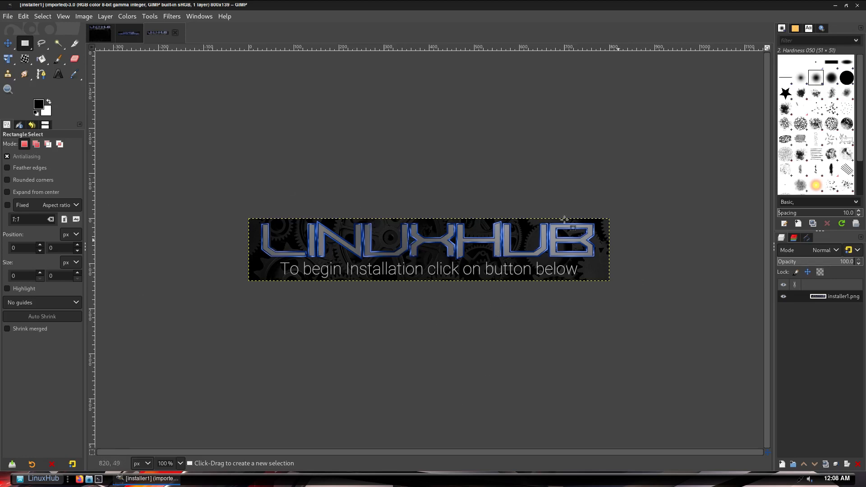
left_click(128, 36)
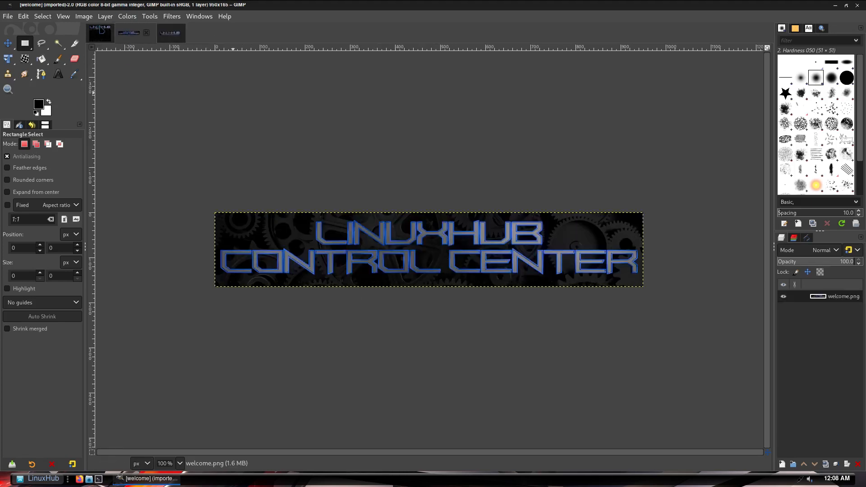
left_click(100, 32)
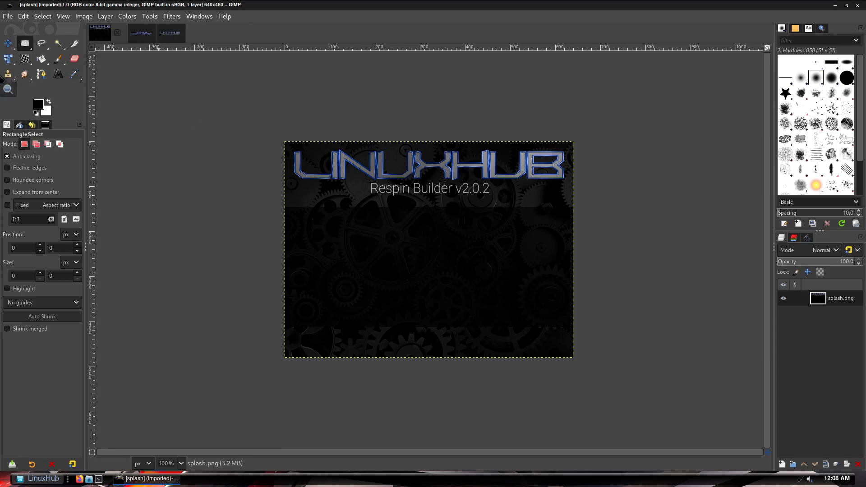
Add a new transparent 640 x 480 px layer above splash.png and bucket-fill it with black.
left_click(781, 464)
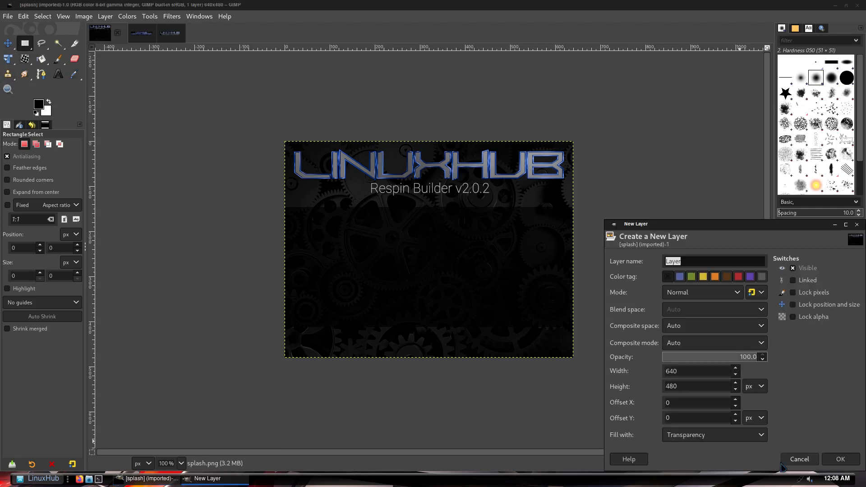
left_click(842, 463)
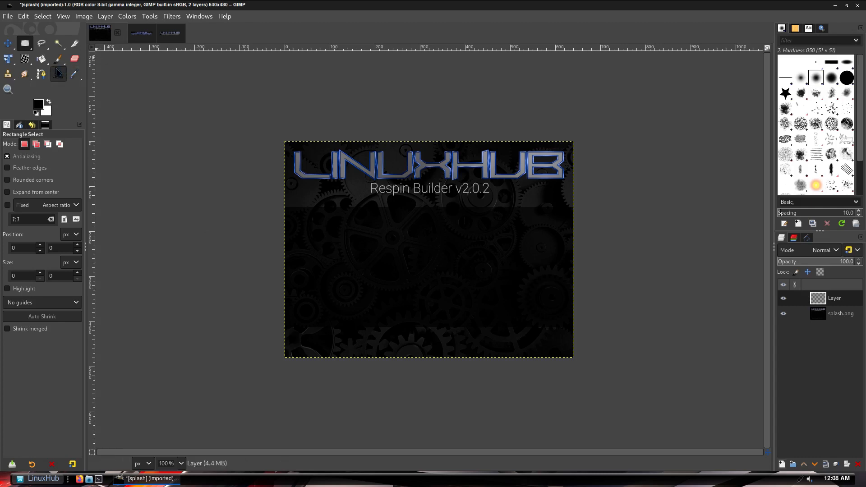
left_click(41, 59)
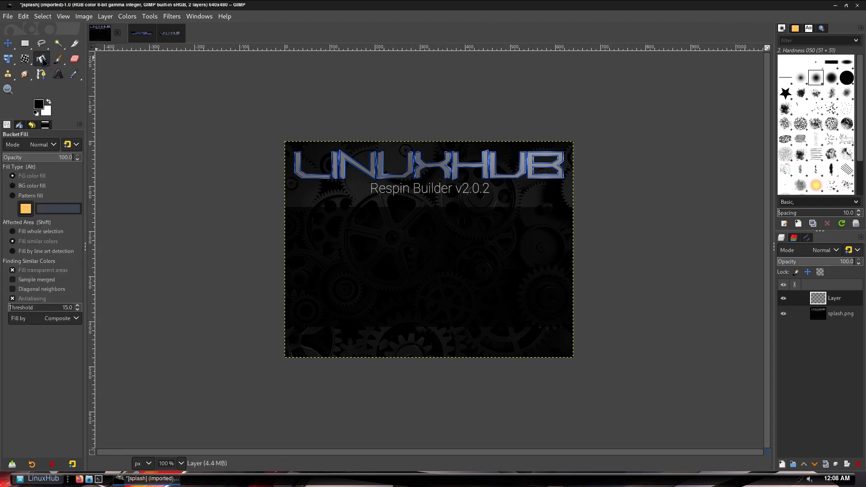
left_click(396, 220)
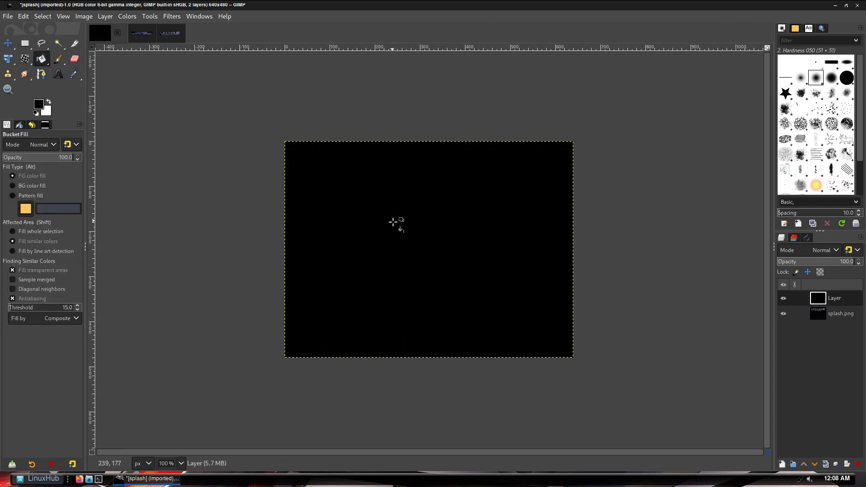
Add the text TEST SPLASH in Sans-serif across the upper part of the splash image at a size of 75 px.
left_click(59, 74)
left_click(311, 168)
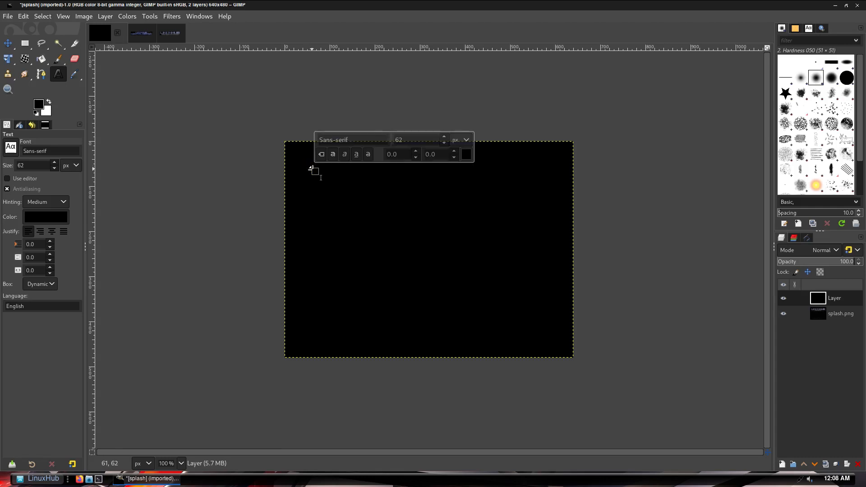
key("ctrl+v")
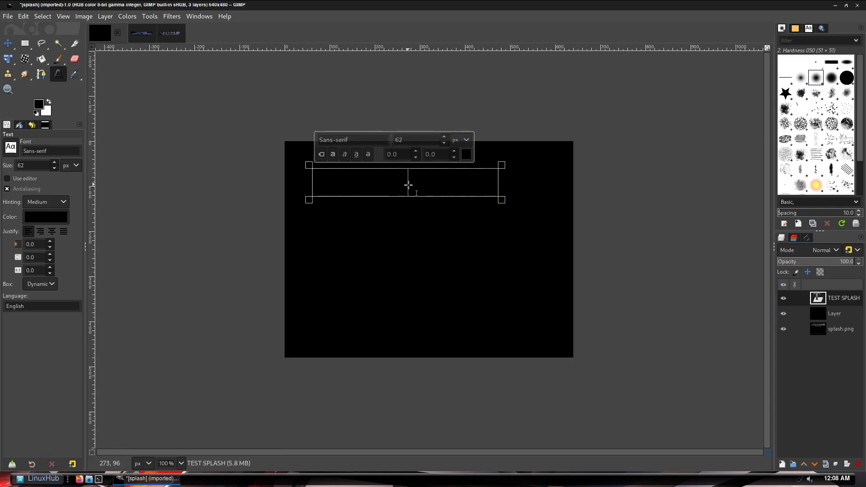
scroll(445, 142, "up", 9)
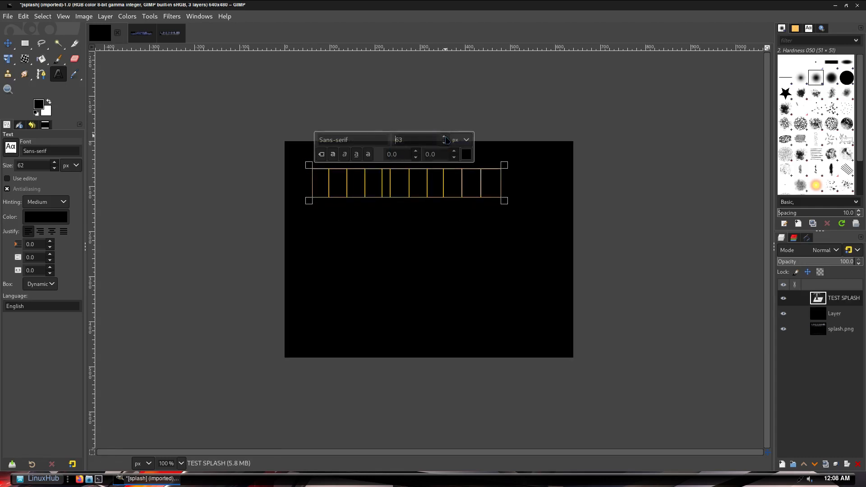
scroll(446, 140, "up", 4)
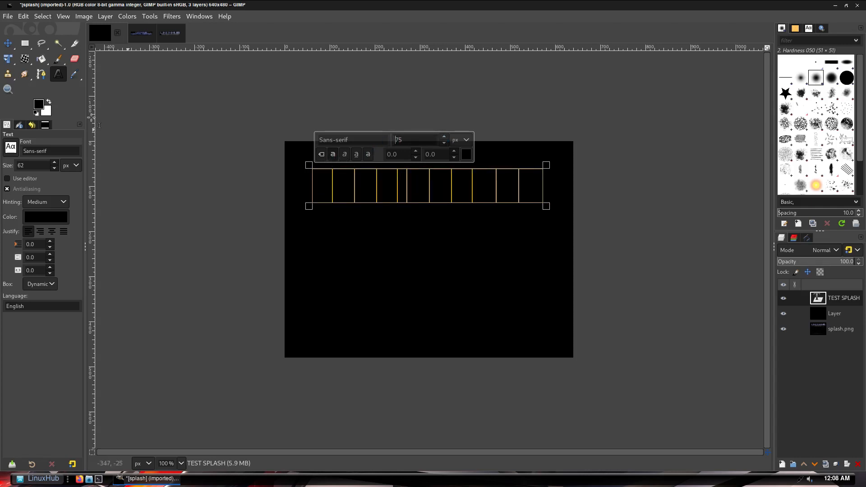
Apply a white drop shadow to the TEST SPLASH text with X and Y offsets of 0 and a blur radius of about 1.54.
left_click(171, 17)
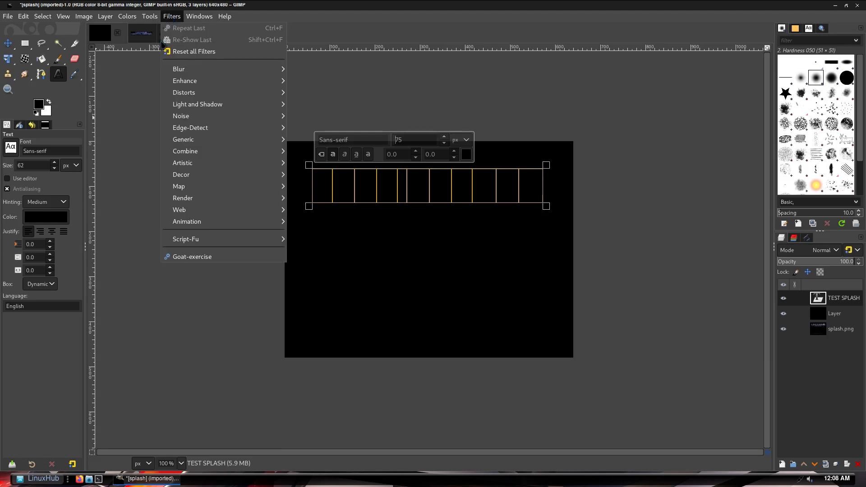
mouse_move(219, 105)
left_click(319, 181)
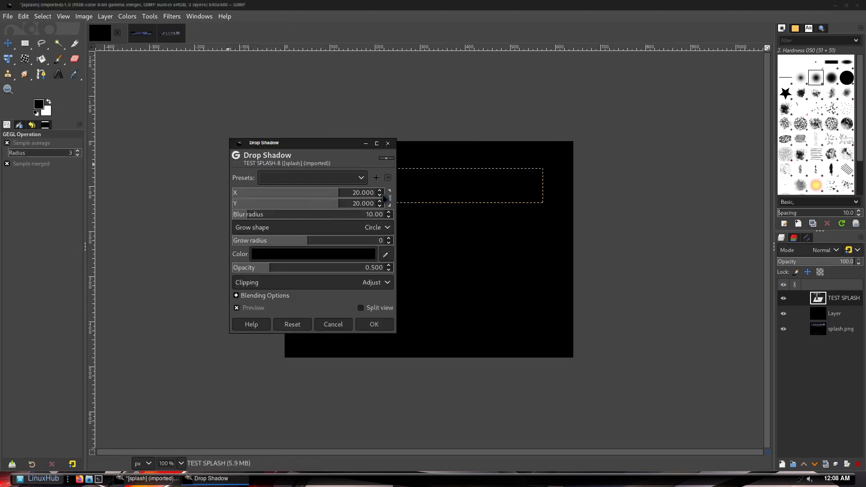
left_click(328, 255)
left_click_drag(249, 190, 213, 184)
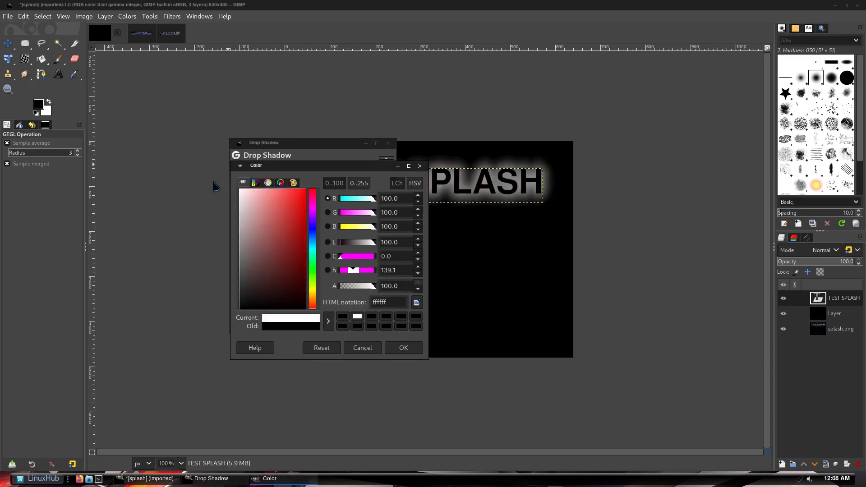
left_click(408, 348)
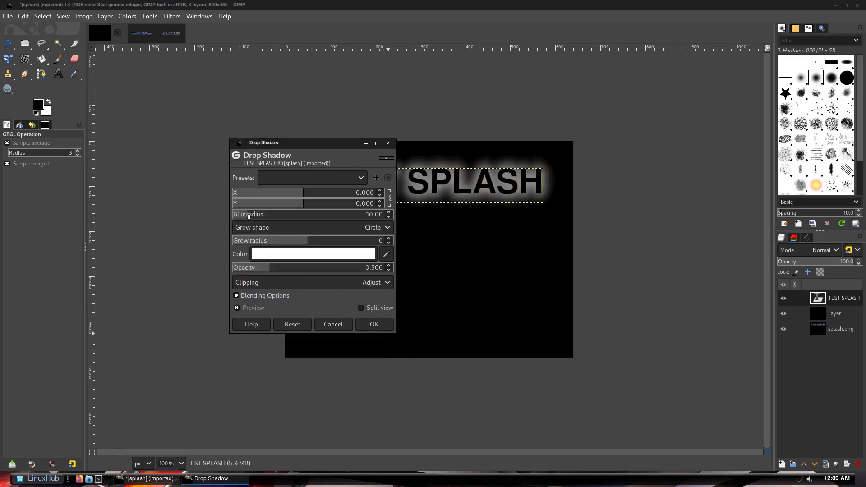
left_click_drag(249, 215, 237, 218)
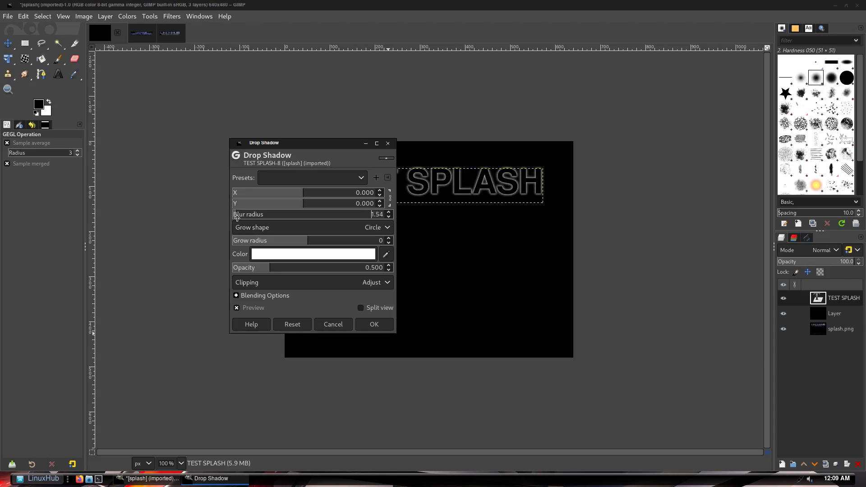
left_click(375, 323)
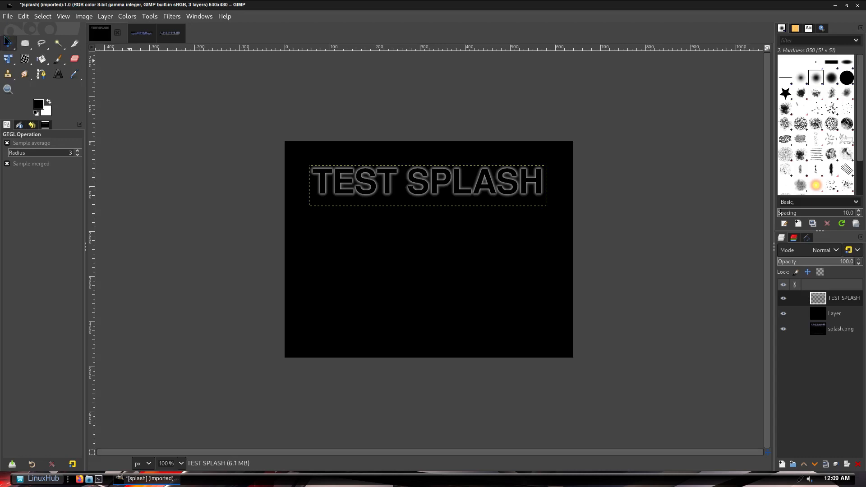
Move the TEST SPLASH text up about 22 px and overwrite splash.png with the edited image.
left_click(8, 43)
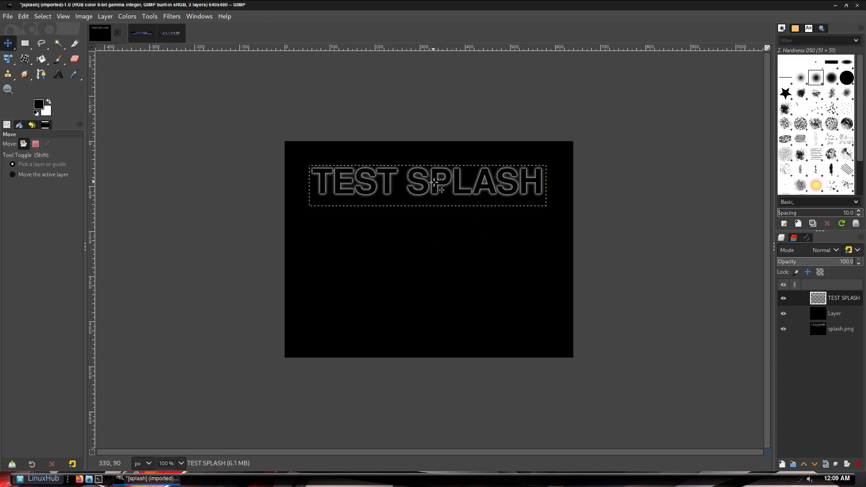
left_click_drag(434, 182, 433, 172)
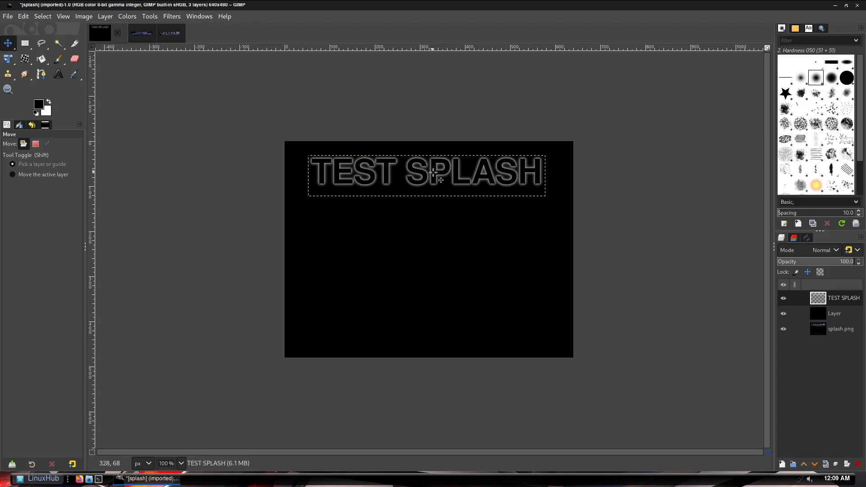
left_click(7, 17)
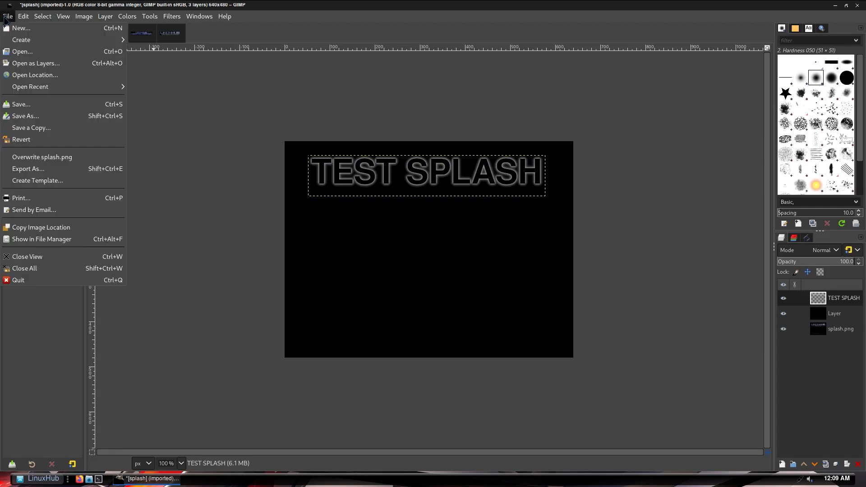
left_click(42, 160)
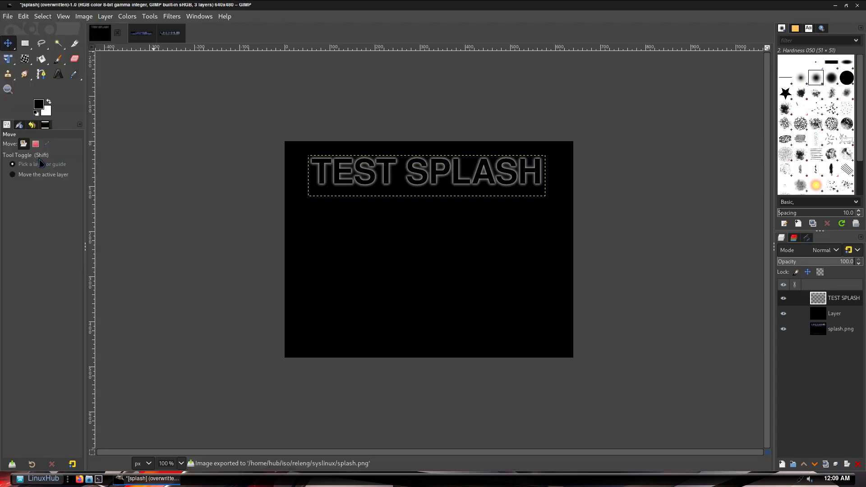
Rework the welcome and installer1 images with black backgrounds and outlined titles, using TEST INSTALLER on installer1, and overwrite both files.
left_click(138, 34)
key("shift+b")
left_click(358, 253)
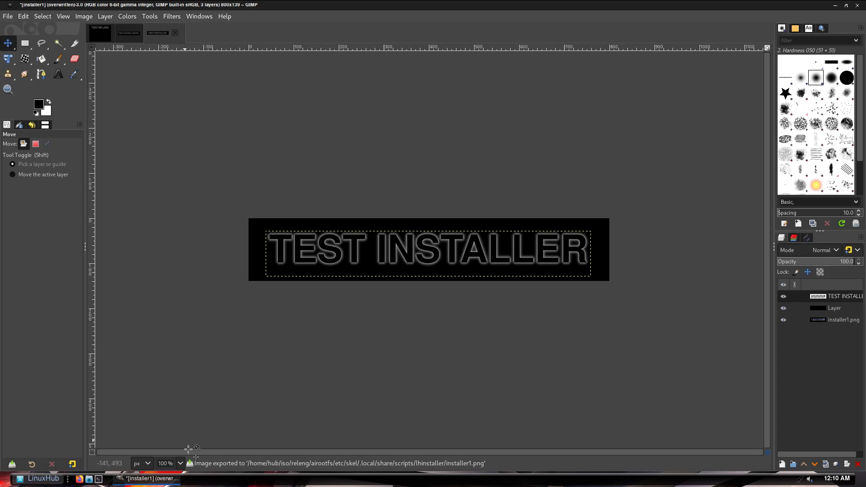
Quit GIMP, discarding the unsaved project changes, and finish the image editing stage of the builder.
middle_click(162, 482)
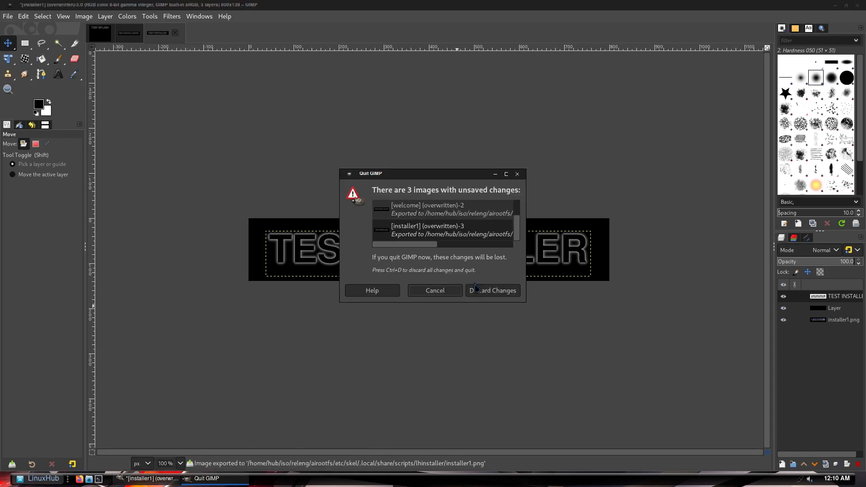
left_click(475, 289)
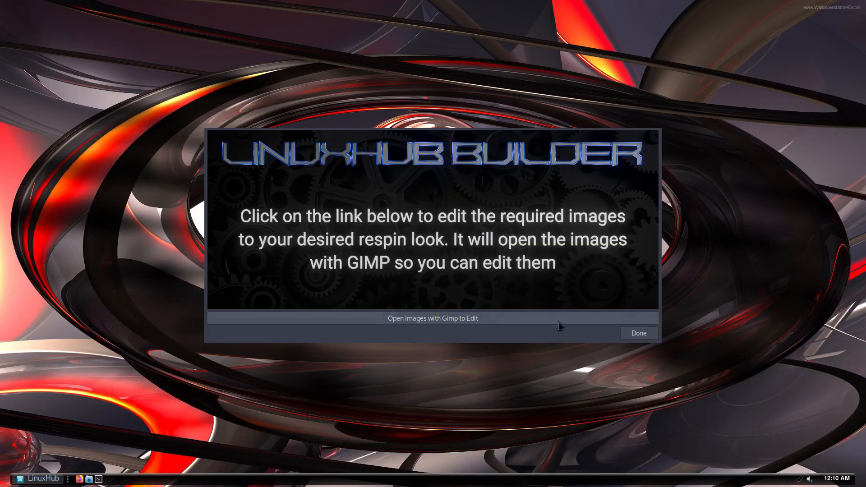
left_click(640, 335)
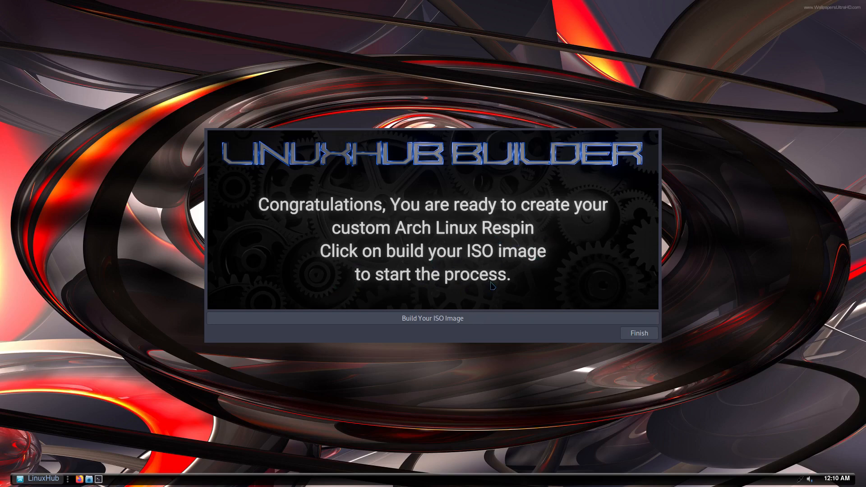
Build the respin's ISO image, entering the sudo password to authorize it, and finish the builder once the ISO is created.
left_click(447, 319)
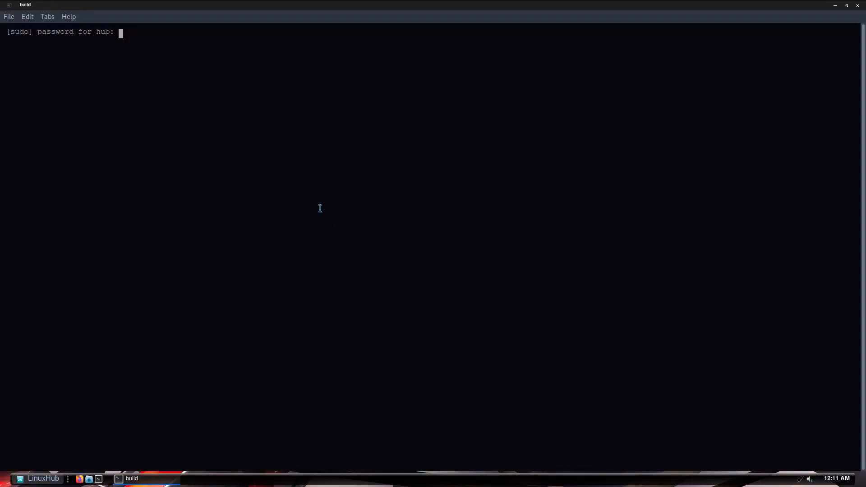
key("Return")
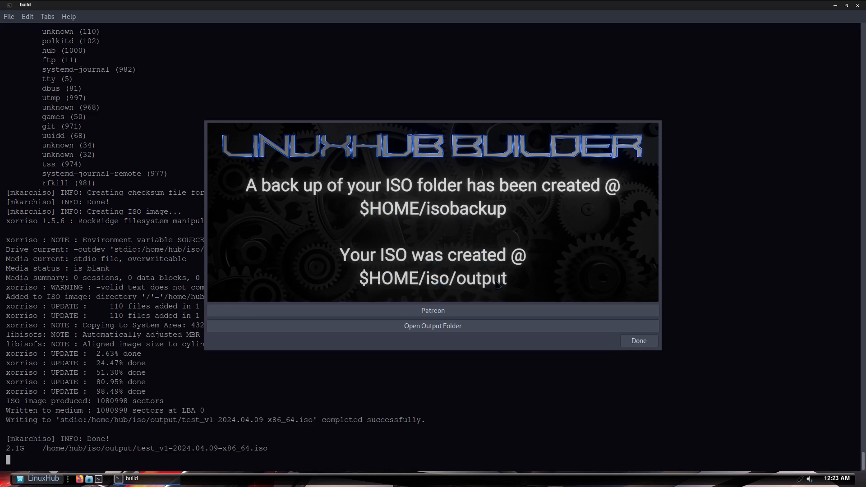
left_click(638, 341)
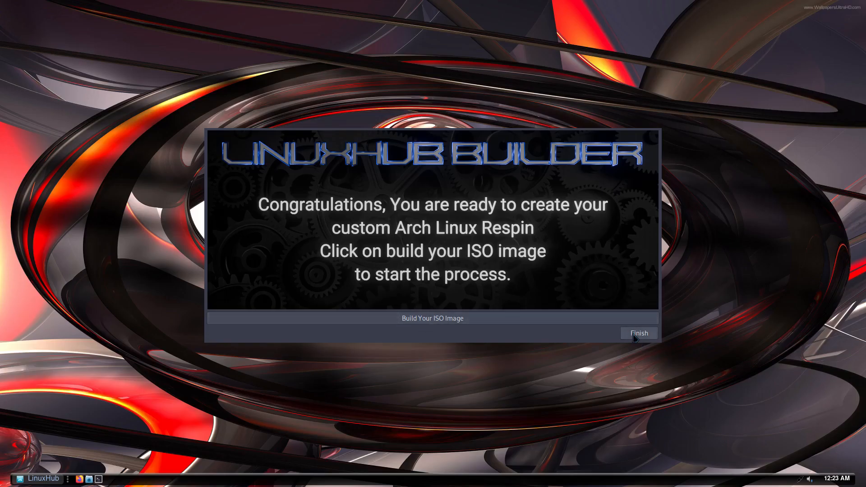
left_click(635, 334)
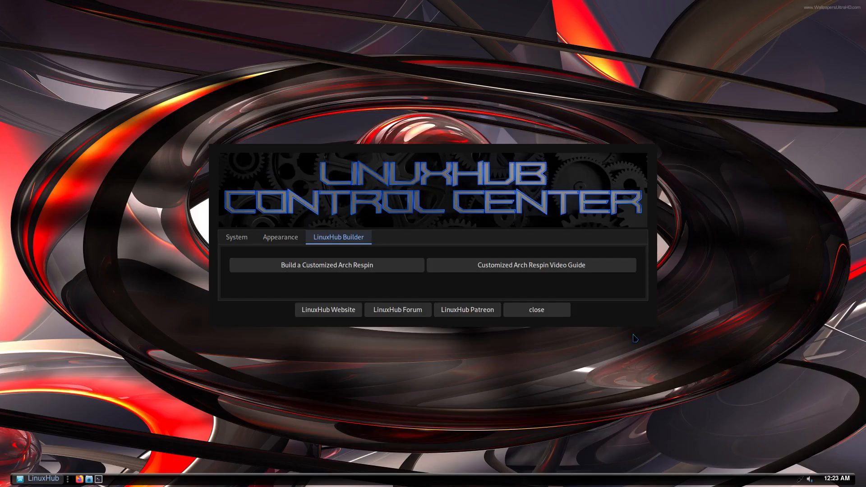
Close the control center and copy test_v1-2024.04.09-x86_64.iso from the iso/output folder in the home directory.
left_click(534, 313)
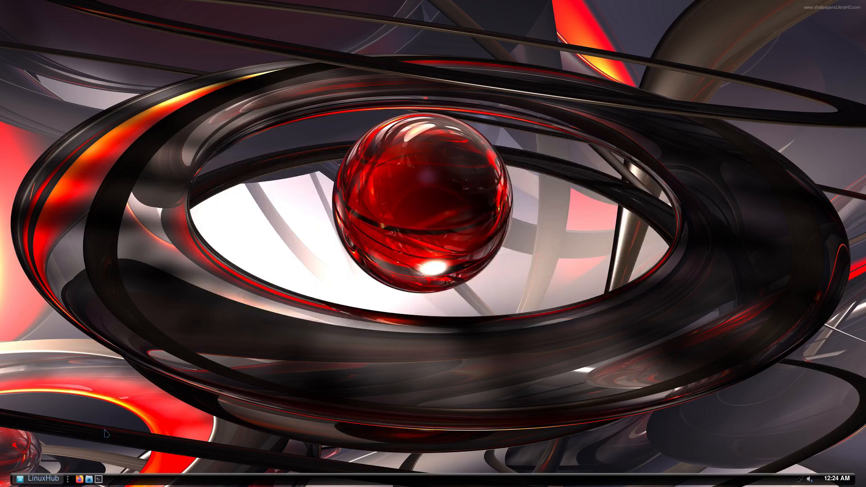
left_click(89, 479)
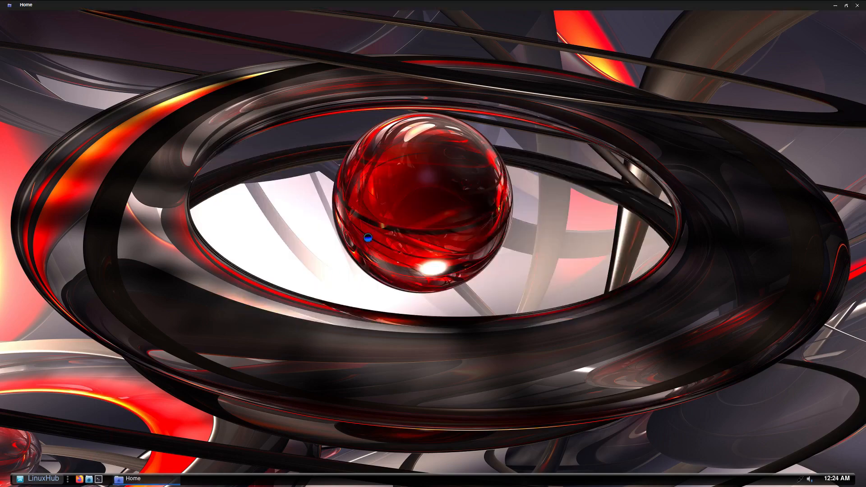
left_click(287, 62)
double_click(287, 62)
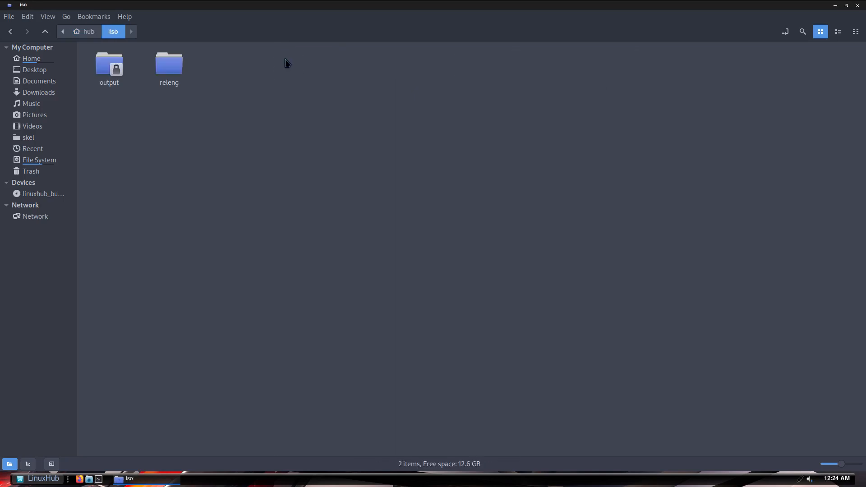
double_click(111, 68)
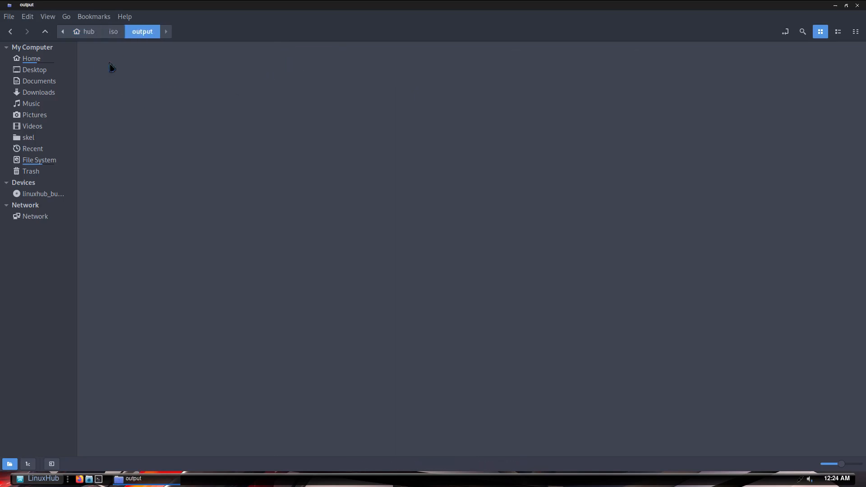
left_click(419, 191)
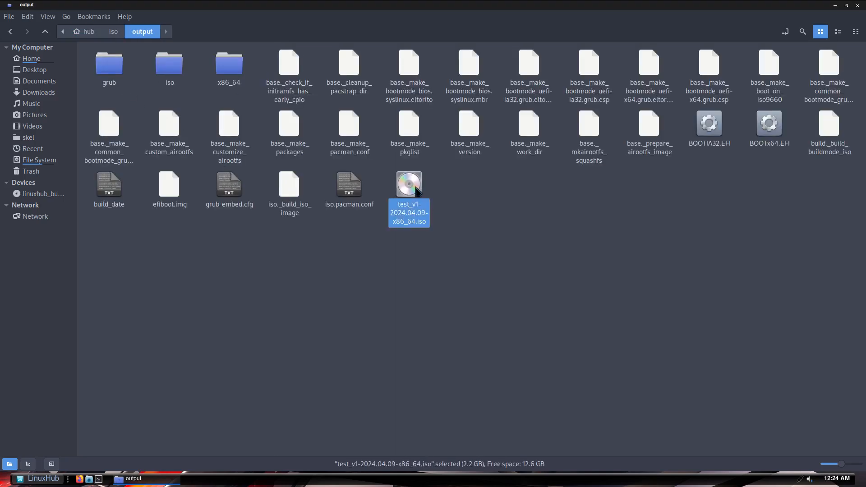
right_click(425, 194)
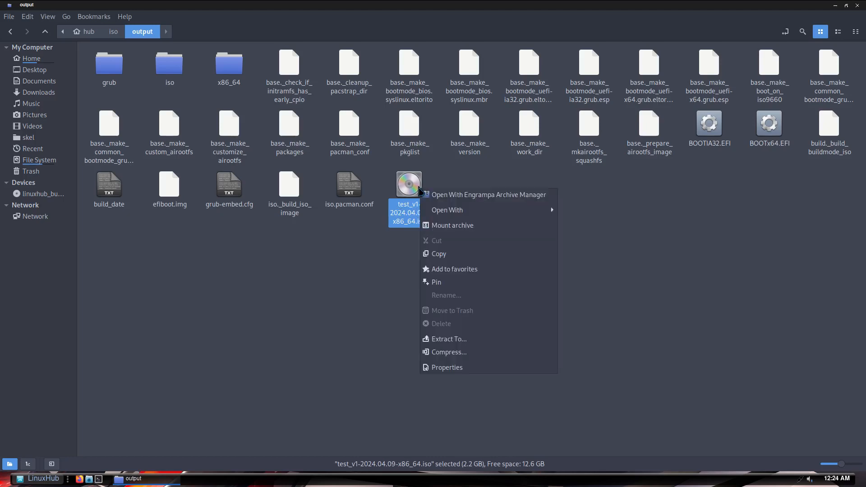
left_click(437, 255)
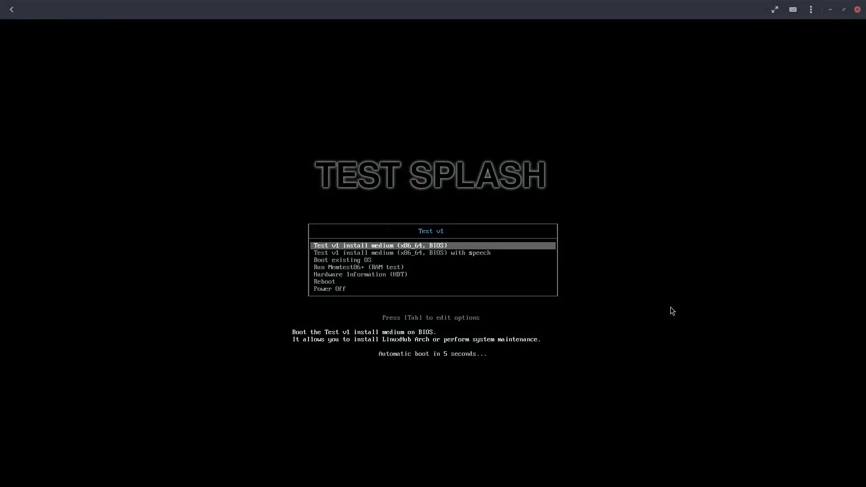
Boot the Test v1 install medium (x86_64, BIOS) and begin the installation with the username hub.
key("Return")
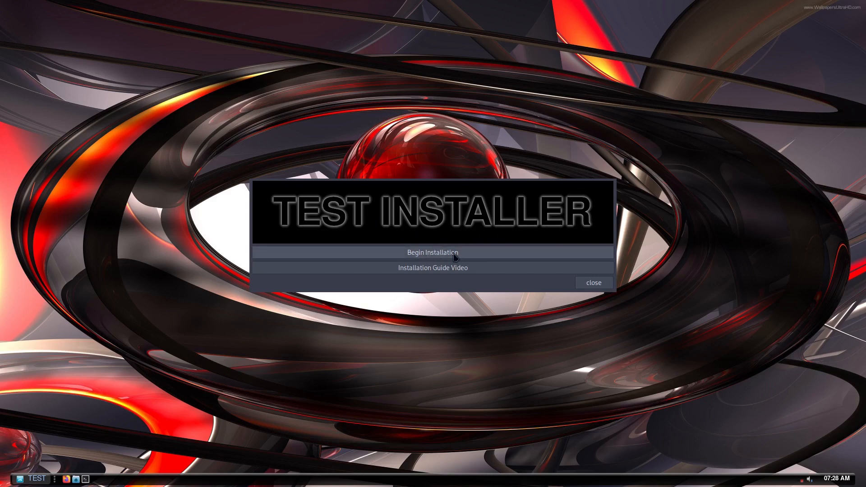
left_click(430, 255)
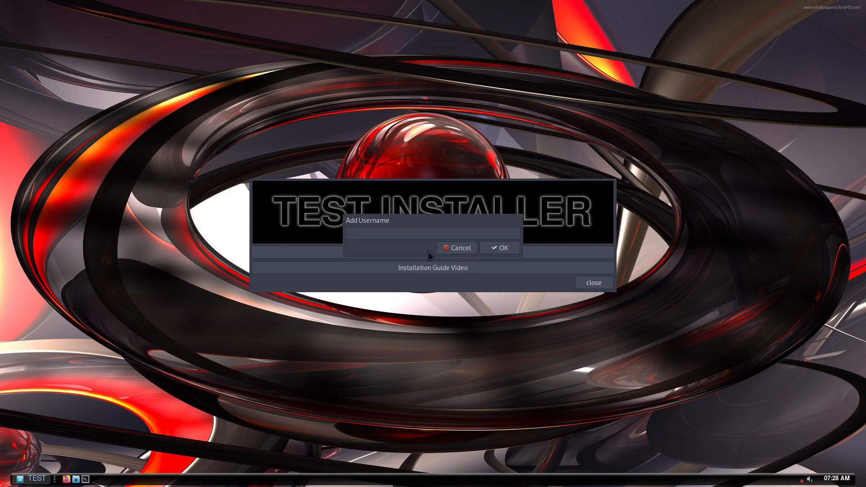
left_click(394, 233)
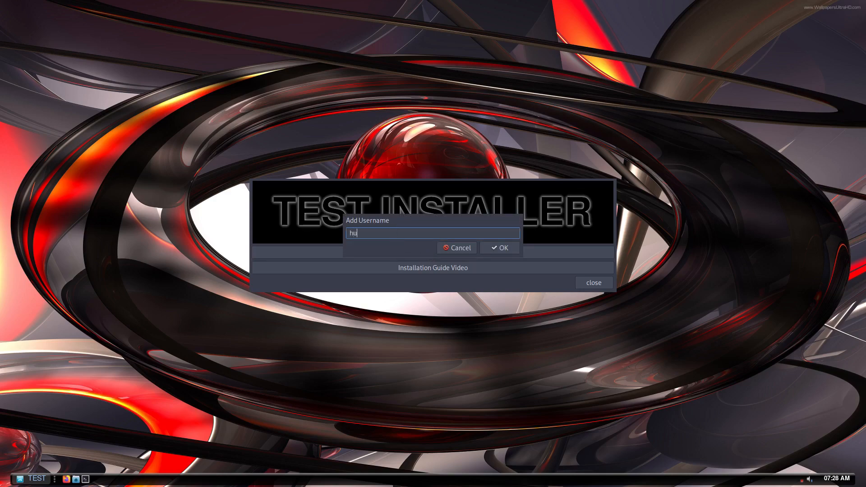
type("hub")
key("Return")
Enter the passwords requested for the installation, including the root password, and confirm them.
left_click(405, 235)
key("Return")
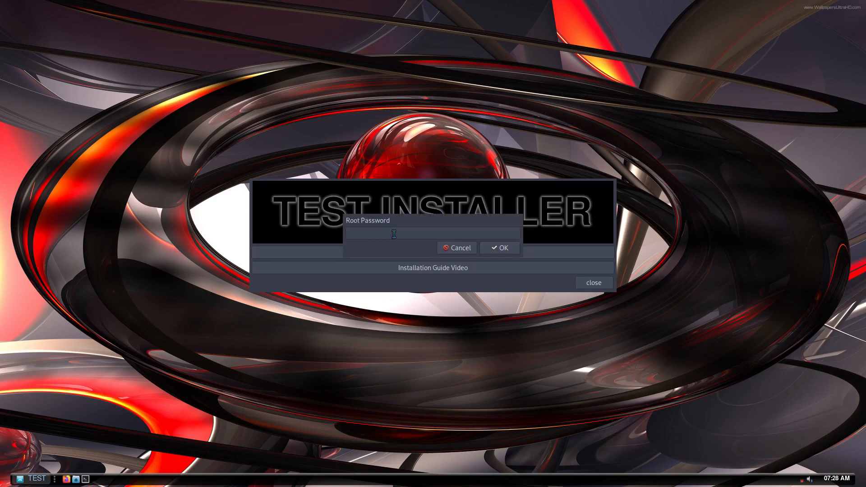
left_click(404, 234)
key("Return")
left_click(499, 248)
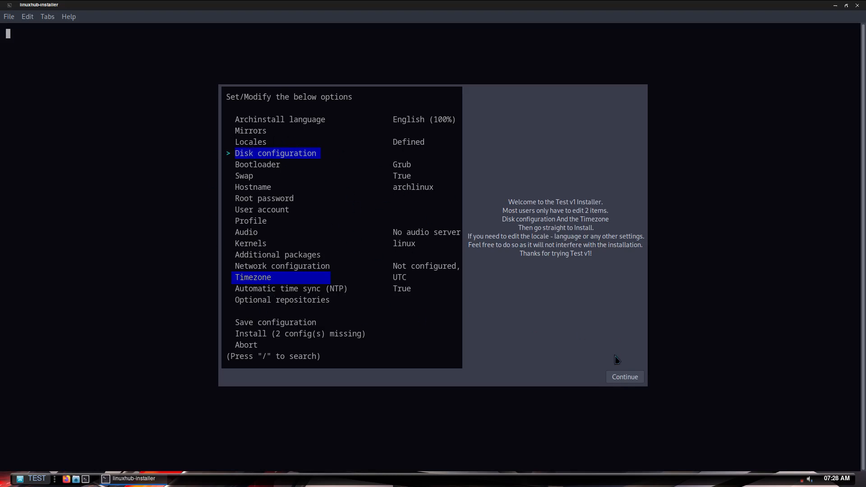
Continue past the installer's welcome notes and set the disk configuration to a best-effort default partition layout.
left_click(623, 379)
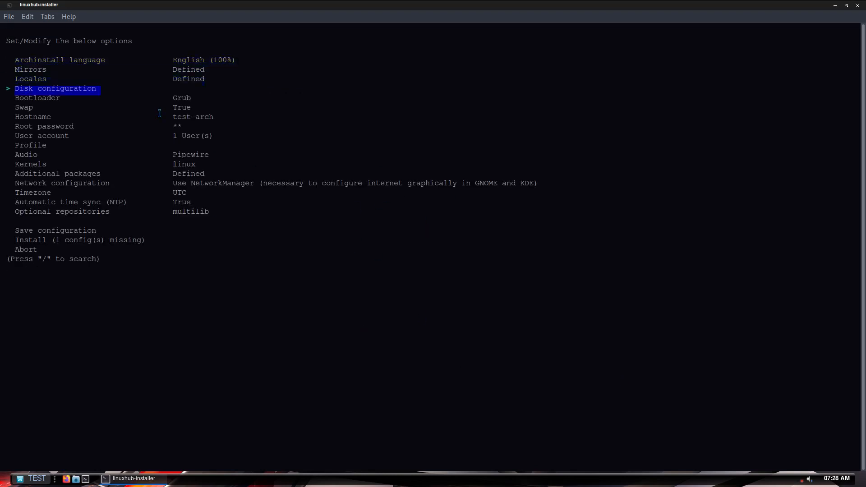
key("Return")
key("Return")
key("Return")
Set the installation's timezone to America/Los_Angeles.
key("Down")
key("Down")
key("Down")
key("Down")
key("Down")
key("Down")
key("Down")
key("Down")
key("Down")
key("Down")
key("Down")
key("Return")
key("Down")
key("Down")
key("Down")
key("Down")
key("Down")
key("Down")
key("Down")
key("Down")
key("Down")
key("Down")
key("Return")
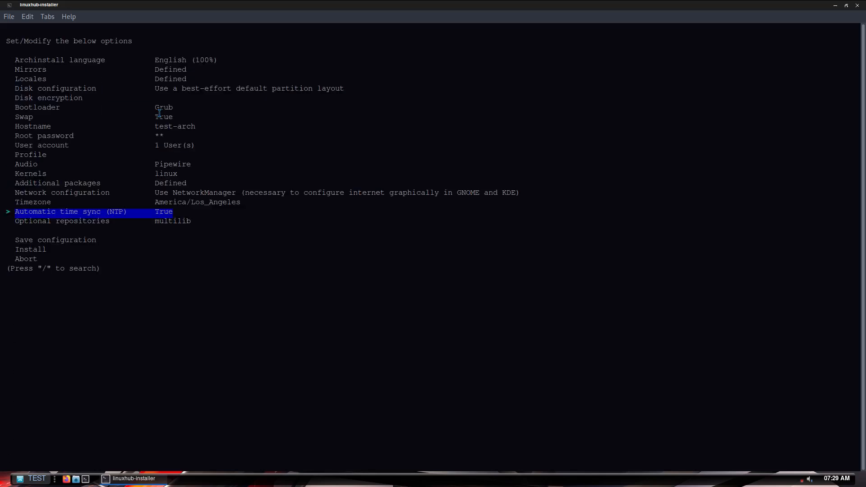
Start the installation of Test v1 and accept the listed configuration.
key("Down")
key("Down")
key("Down")
key("Return")
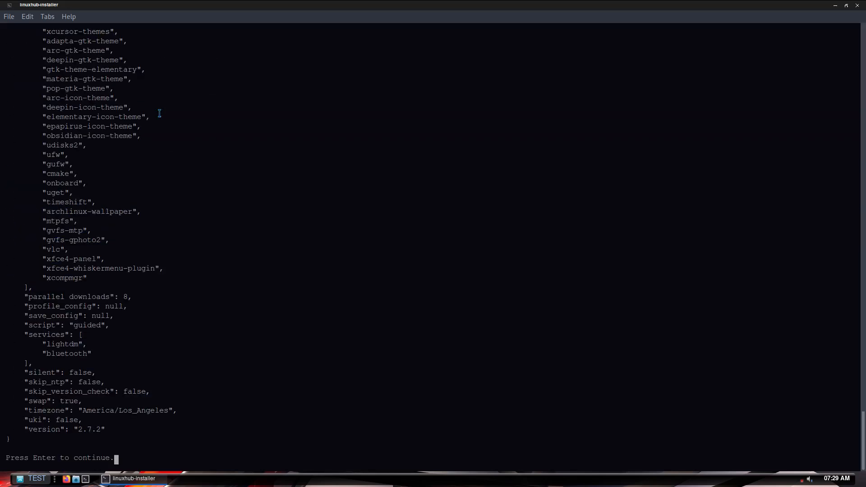
key("Return")
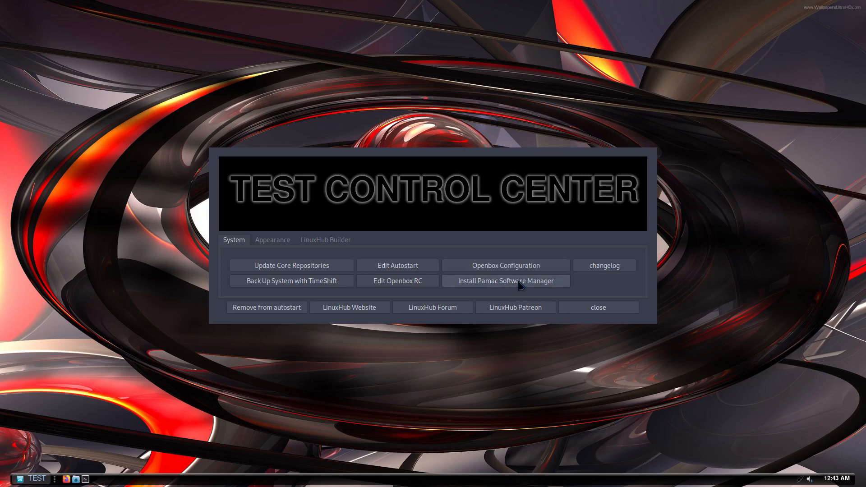
Read the changelog in the installed system's control center, review its Appearance and LinuxHub Builder options, and close it.
left_click(604, 269)
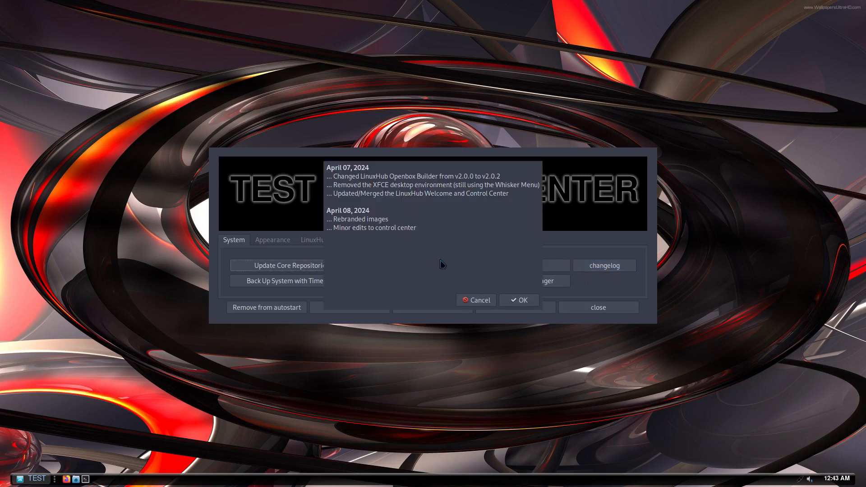
left_click(518, 300)
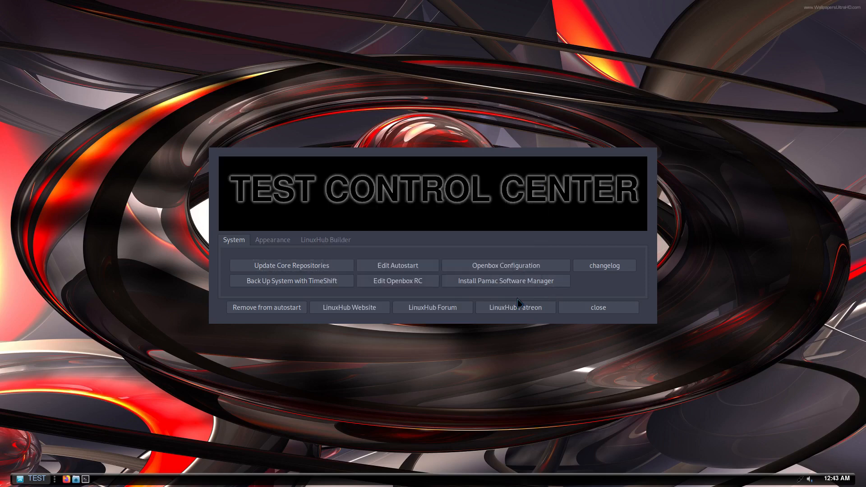
left_click(277, 243)
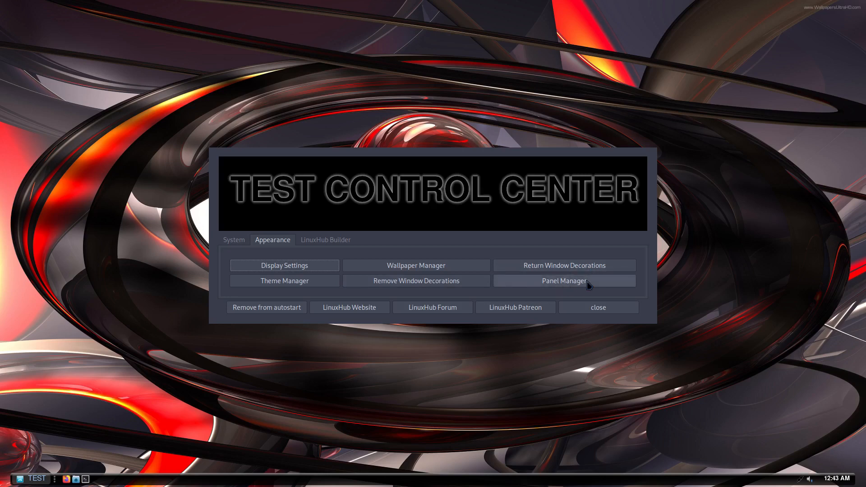
left_click(328, 242)
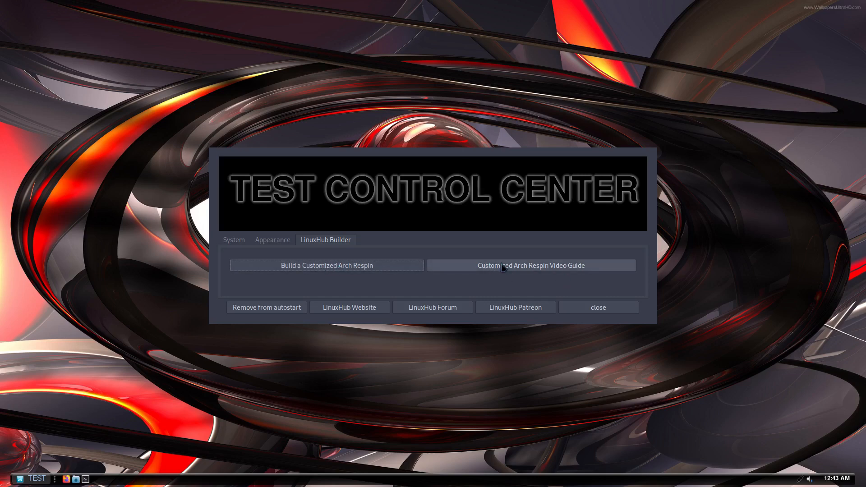
left_click(598, 309)
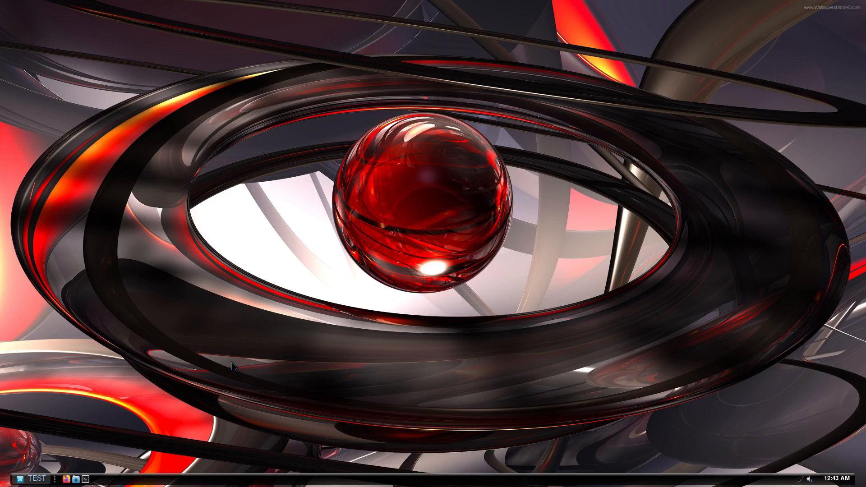
Reopen the control center from the applications menu to check it, and close it again.
left_click(37, 479)
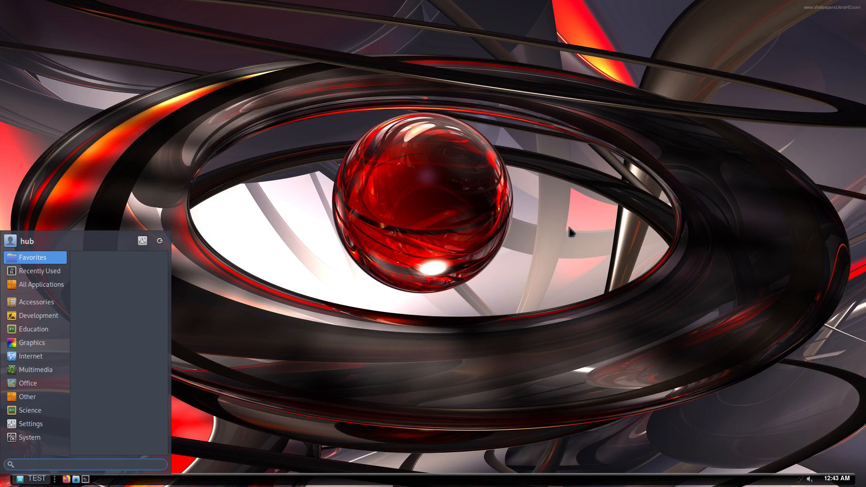
left_click(143, 242)
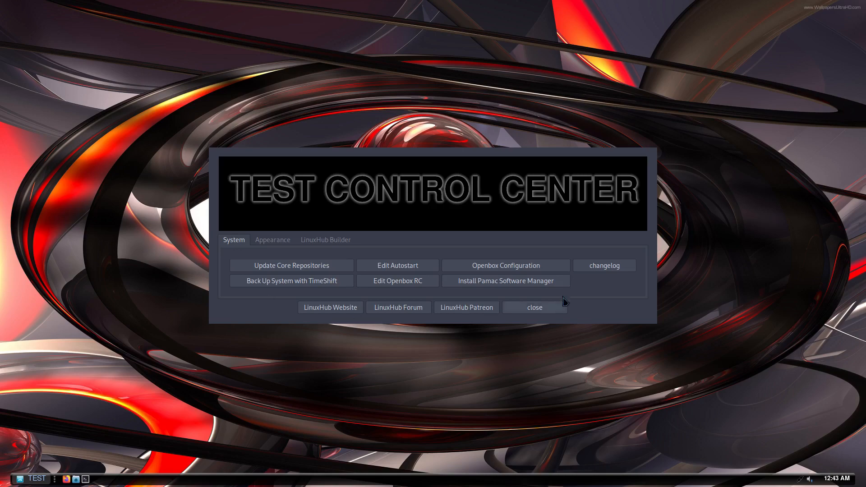
left_click(534, 306)
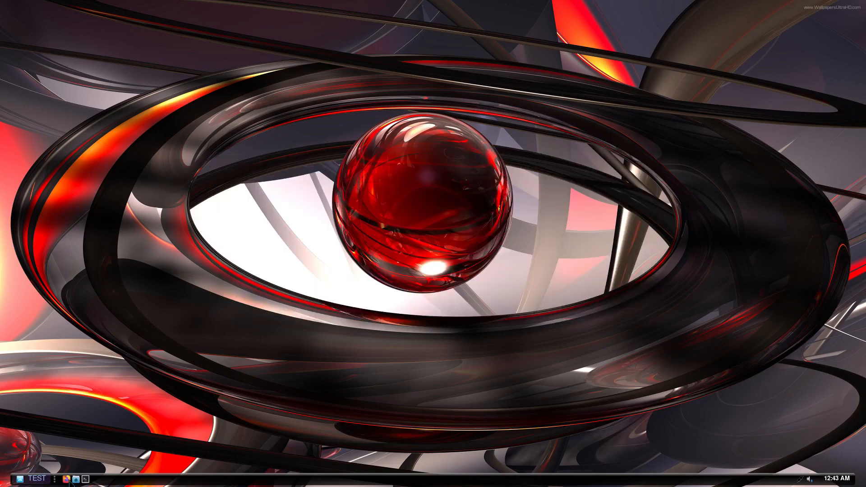
Open a terminal and enlarge its text to make the system information easier to read.
left_click(85, 480)
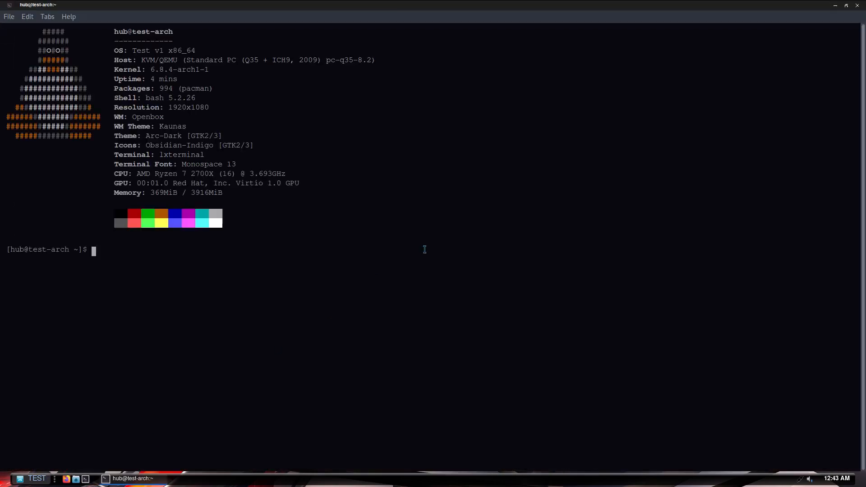
triple_click(149, 49)
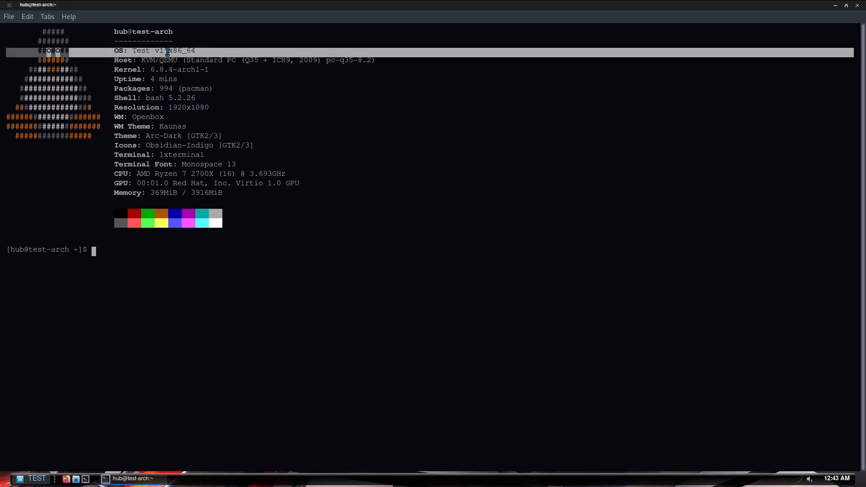
key("ctrl+minus")
key("ctrl+minus")
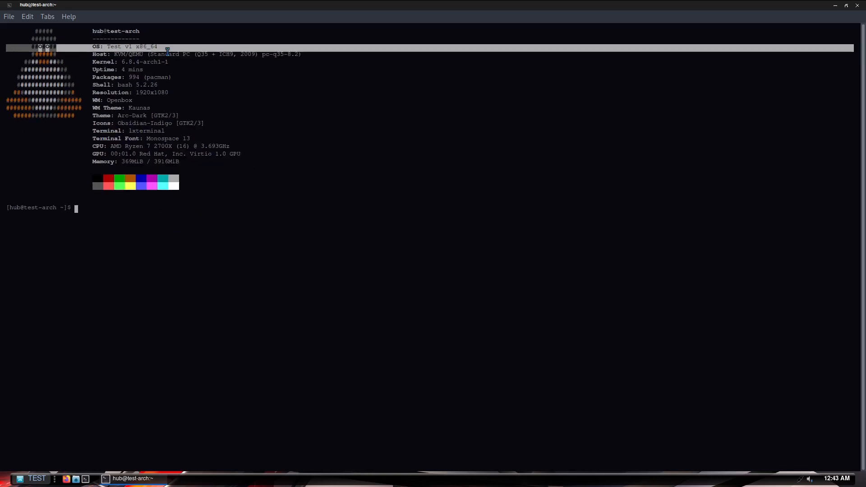
key("ctrl+plus")
key("ctrl+plus")
key("ctrl+plus")
key("ctrl+plus")
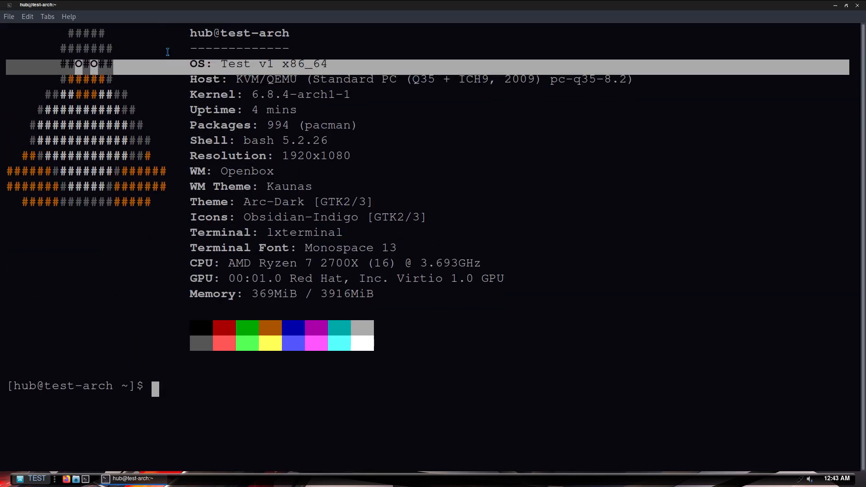
Examine the OS, kernel, package, shell, resolution, window manager and theme entries in the system information, and close the terminal.
triple_click(243, 63)
triple_click(278, 95)
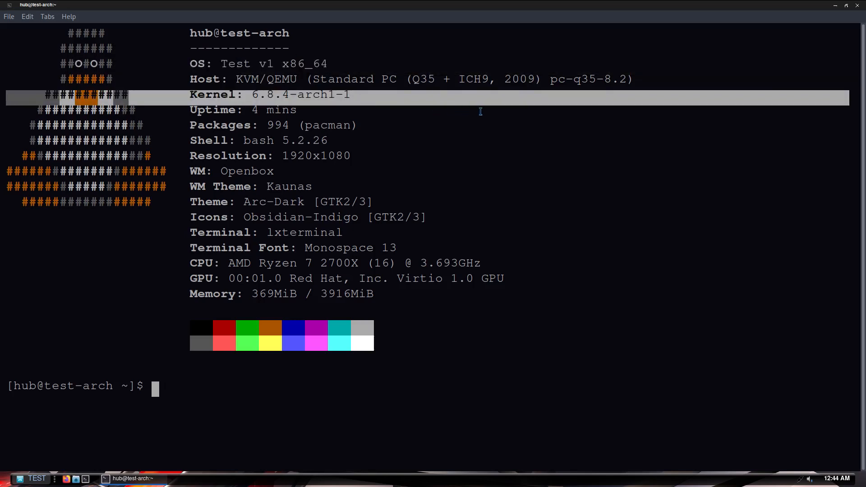
double_click(274, 125)
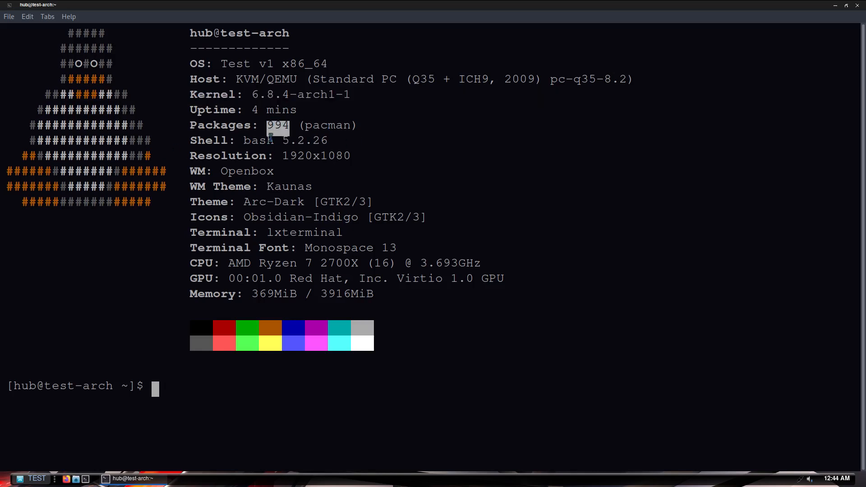
double_click(269, 138)
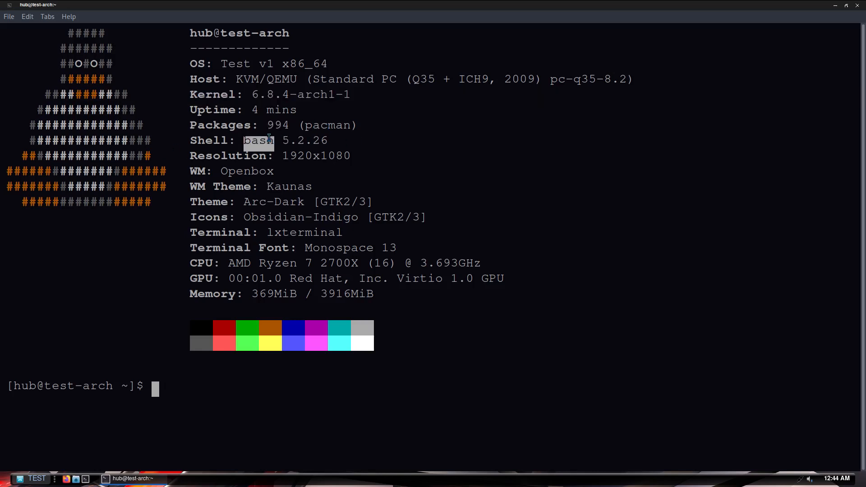
triple_click(304, 156)
triple_click(245, 171)
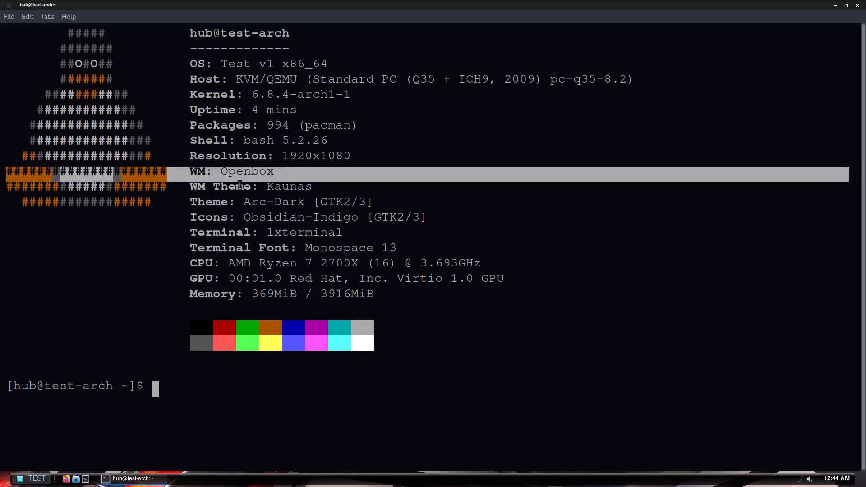
triple_click(239, 186)
double_click(254, 203)
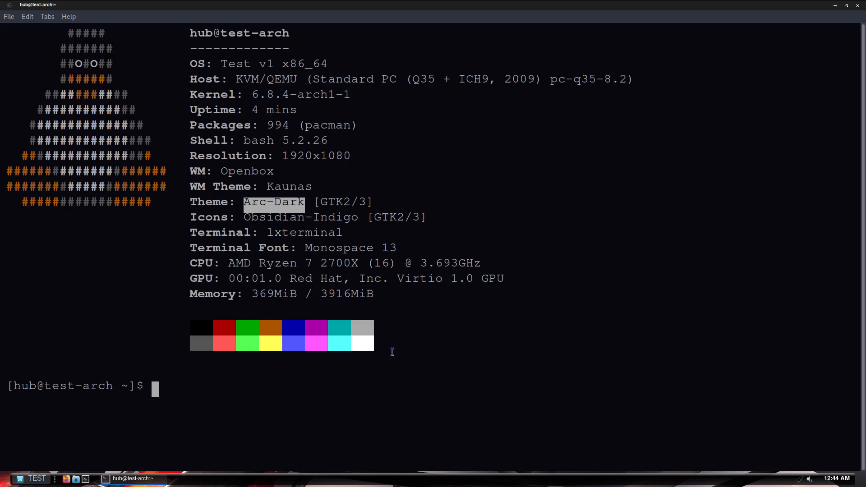
key("alt+F4")
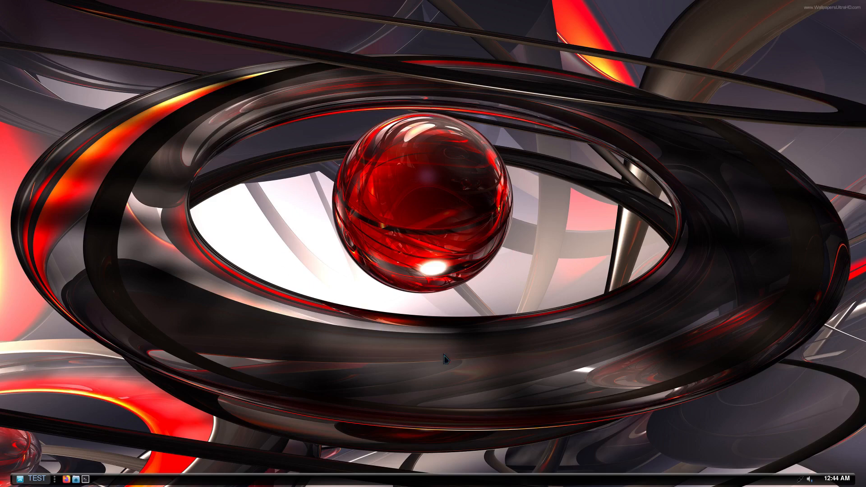